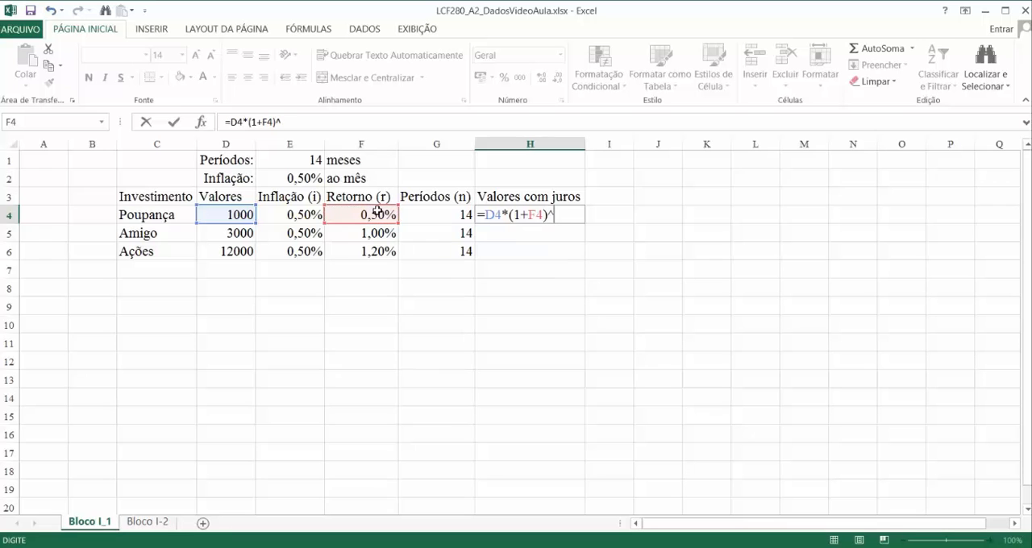
Step: Complete the Poupança interest formula in H4 as =D4*(1+F4)^G4 and copy it down through H6
left_click(452, 215)
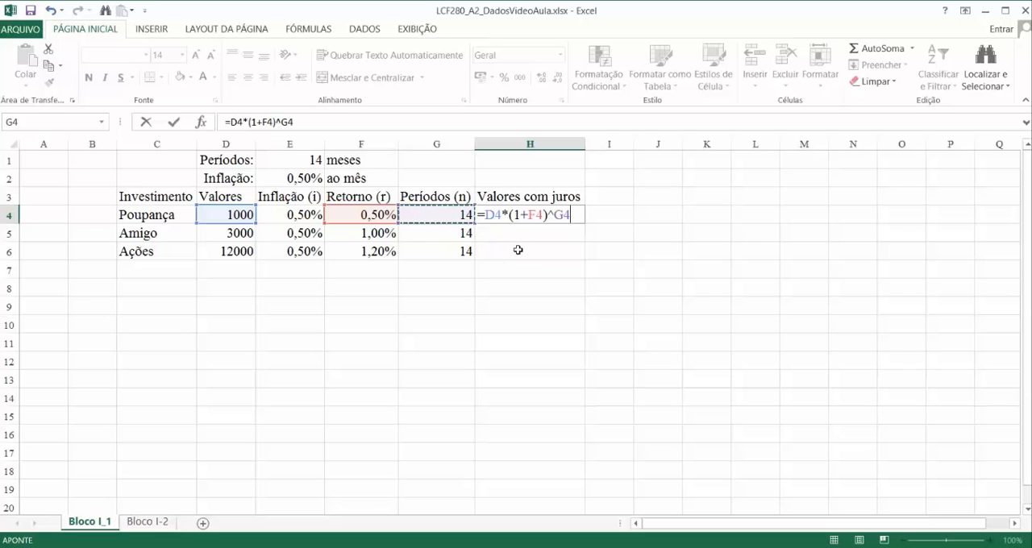
key("ctrl+Return")
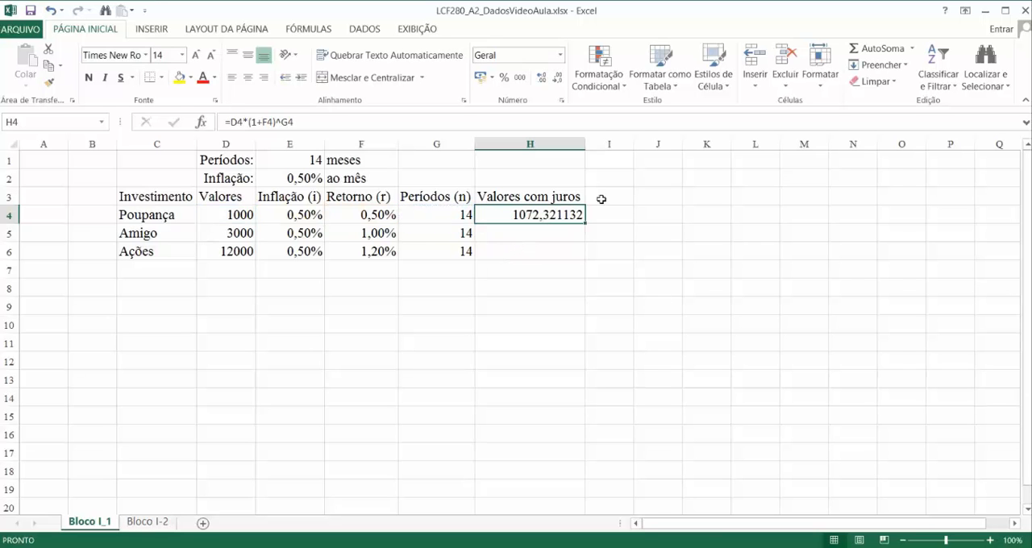
left_click_drag(583, 221, 588, 259)
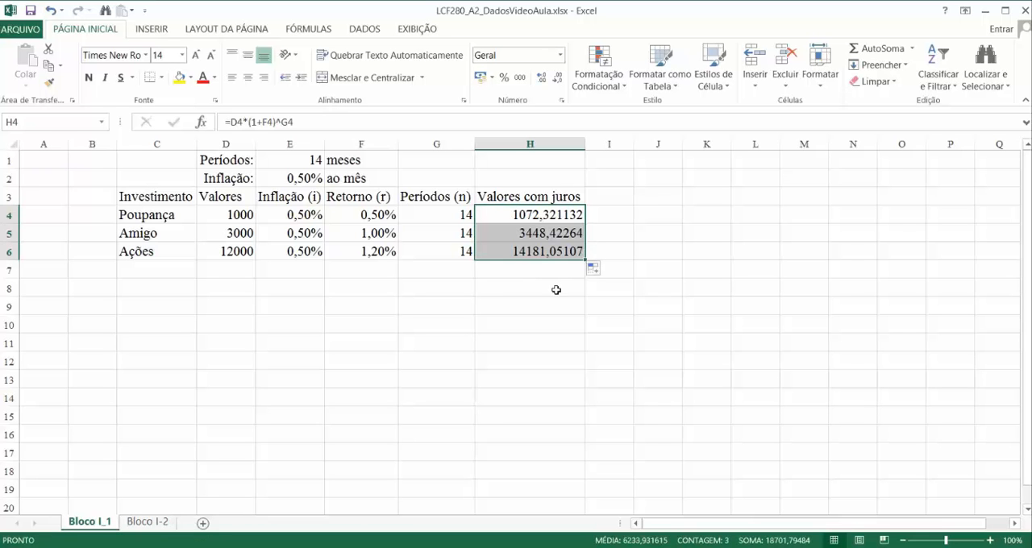
Step: Check the cell references in the copied interest formulas for Amigo in H5 and Ações in H6
left_click(532, 233)
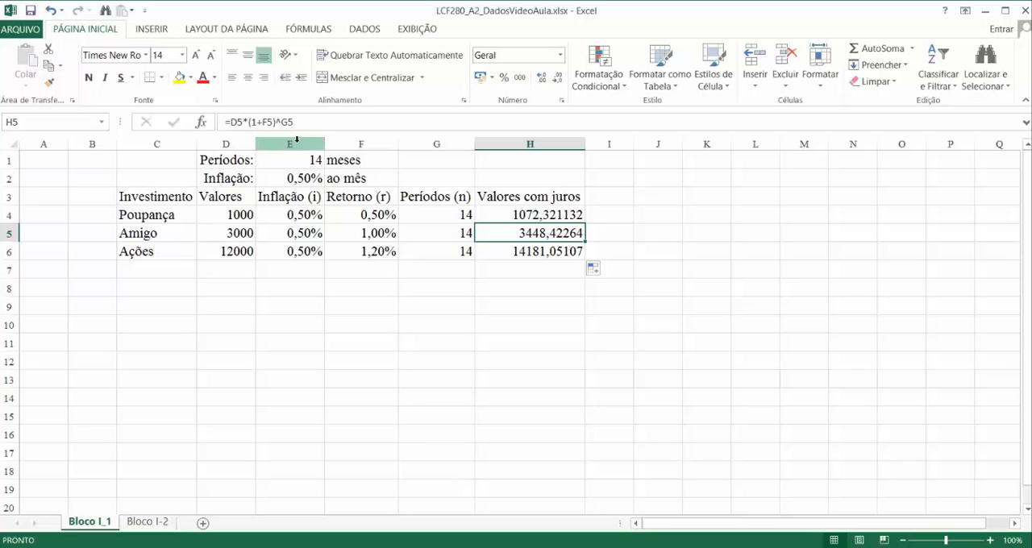
double_click(512, 237)
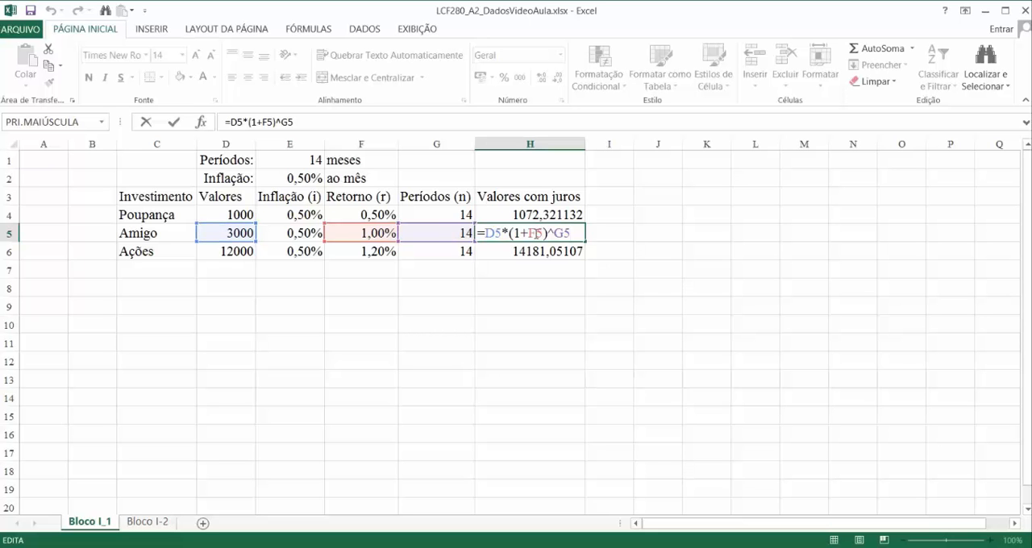
left_click(532, 250)
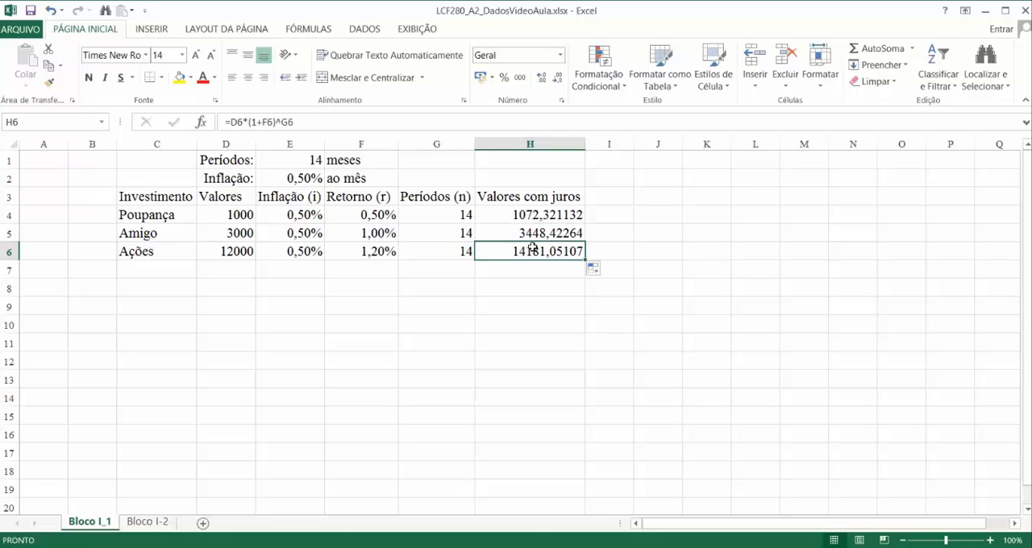
double_click(532, 250)
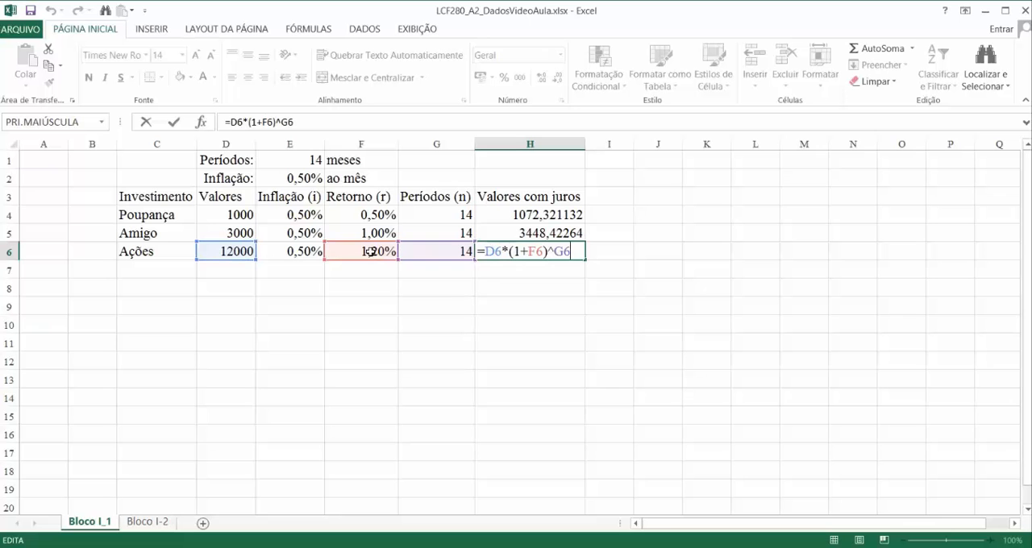
key("Escape")
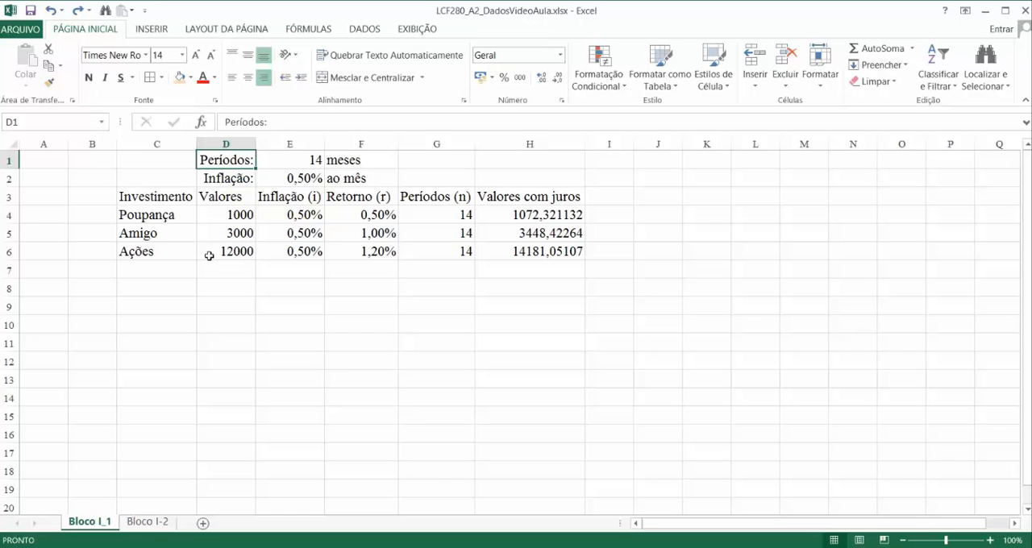
Step: Insert a blank row above the table's header row, at row 3
right_click(12, 196)
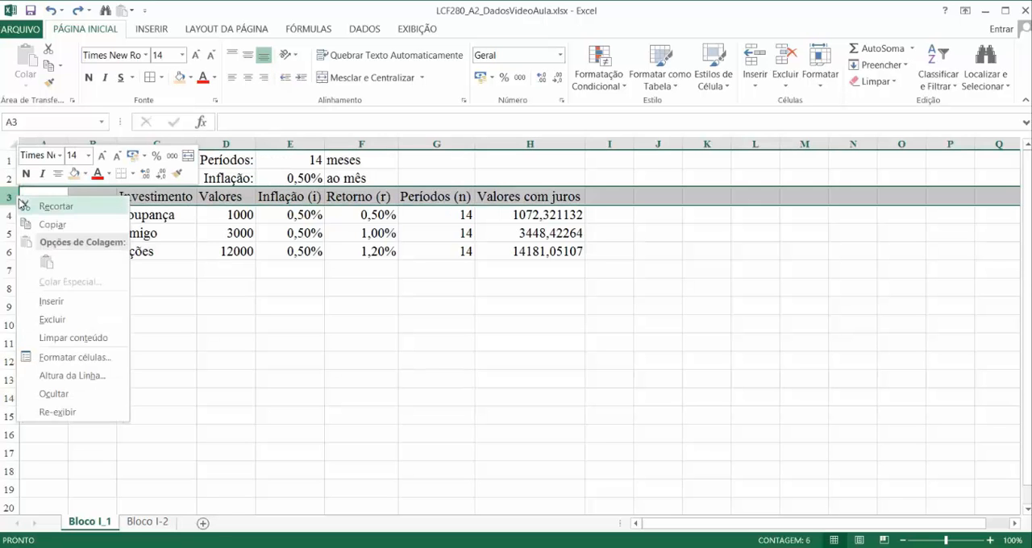
left_click(51, 301)
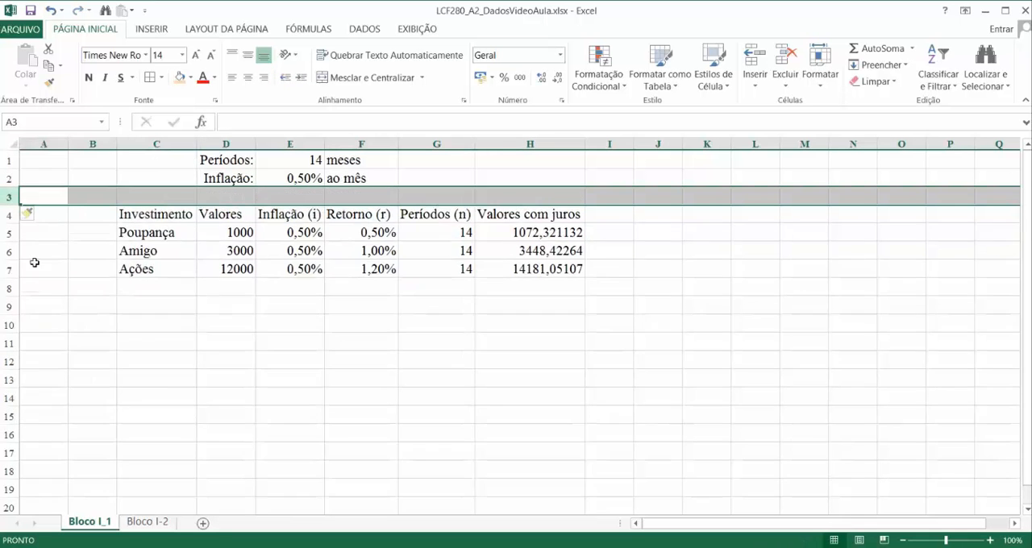
right_click(12, 197)
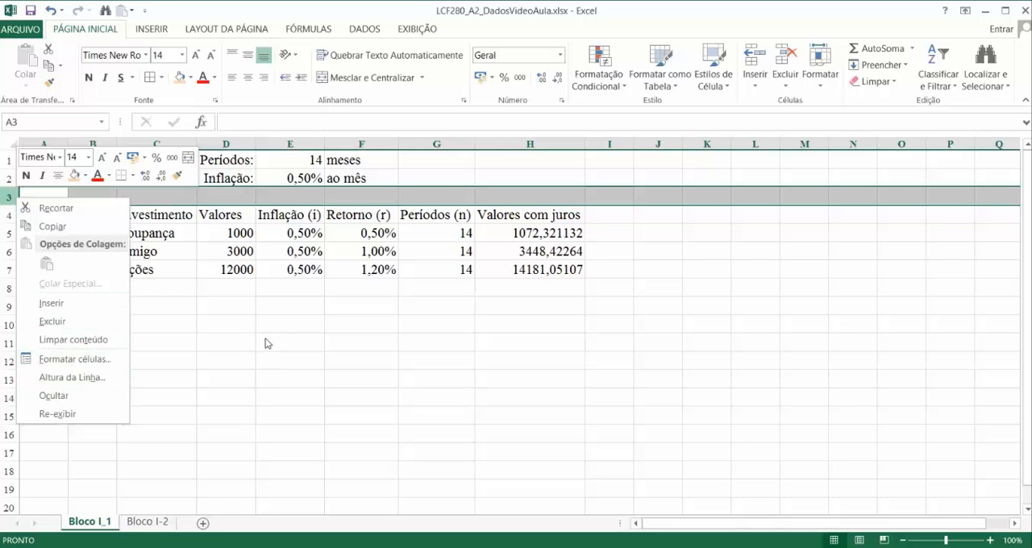
key("Escape")
Step: Change the font of the data block C1:H7 to Calibri
left_click_drag(176, 158, 500, 273)
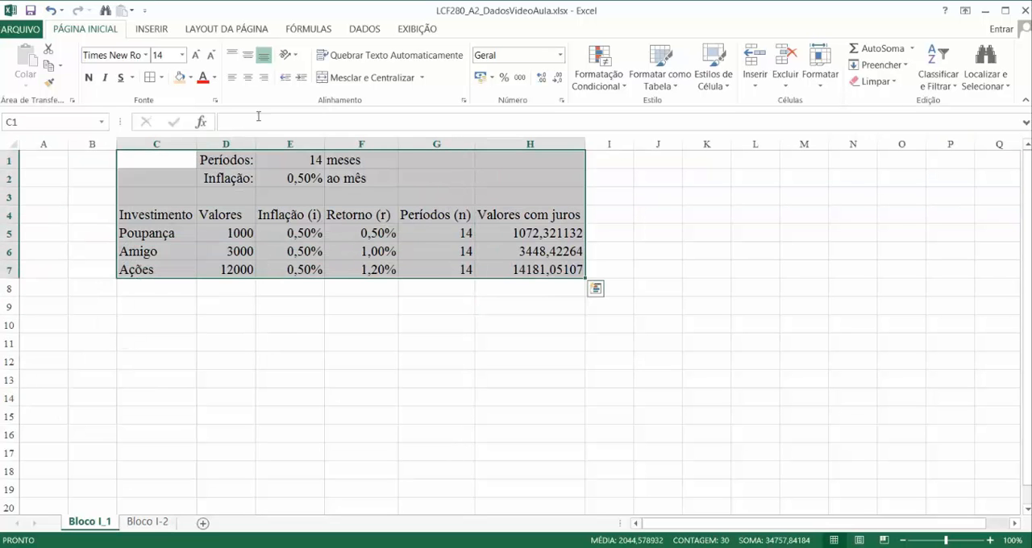
left_click(146, 55)
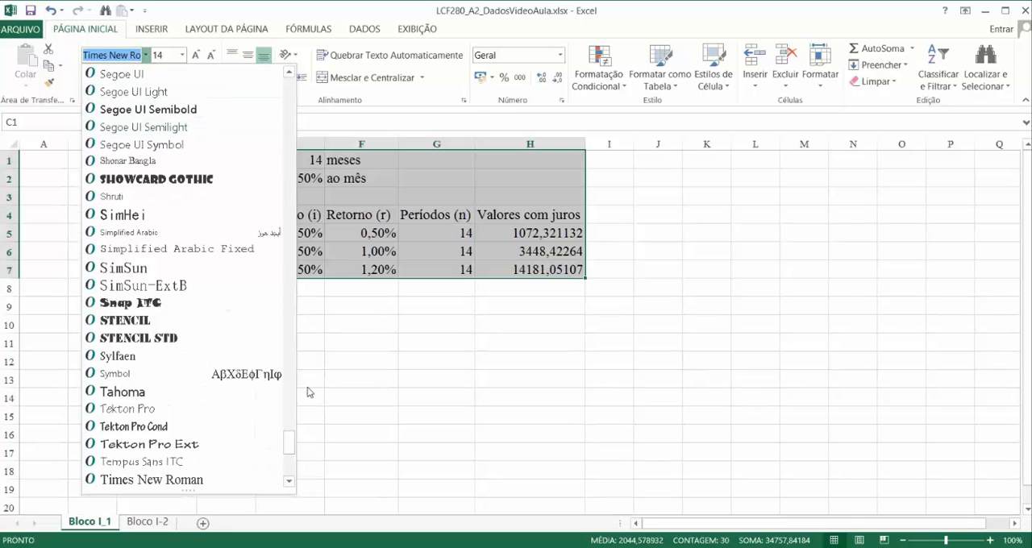
left_click_drag(287, 441, 280, 64)
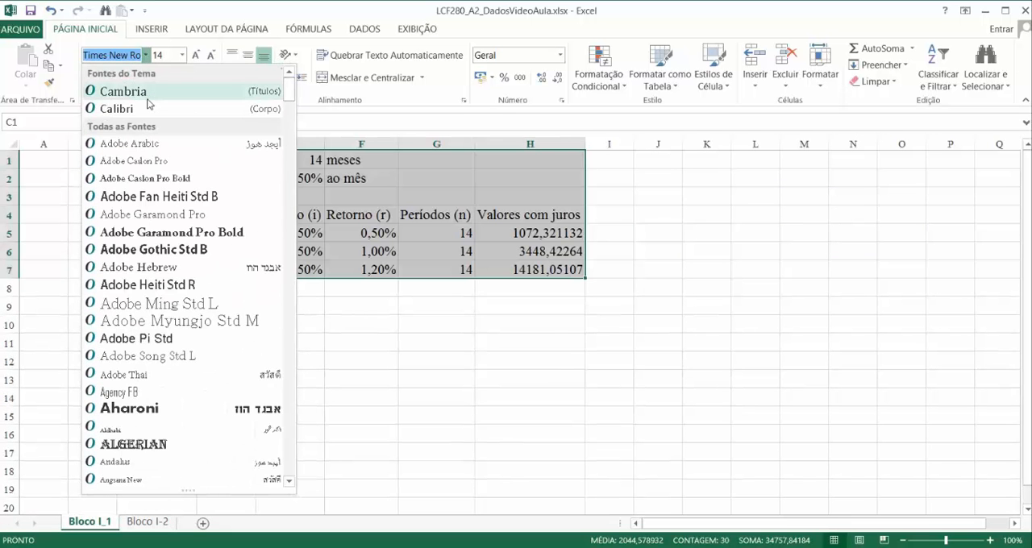
left_click(147, 107)
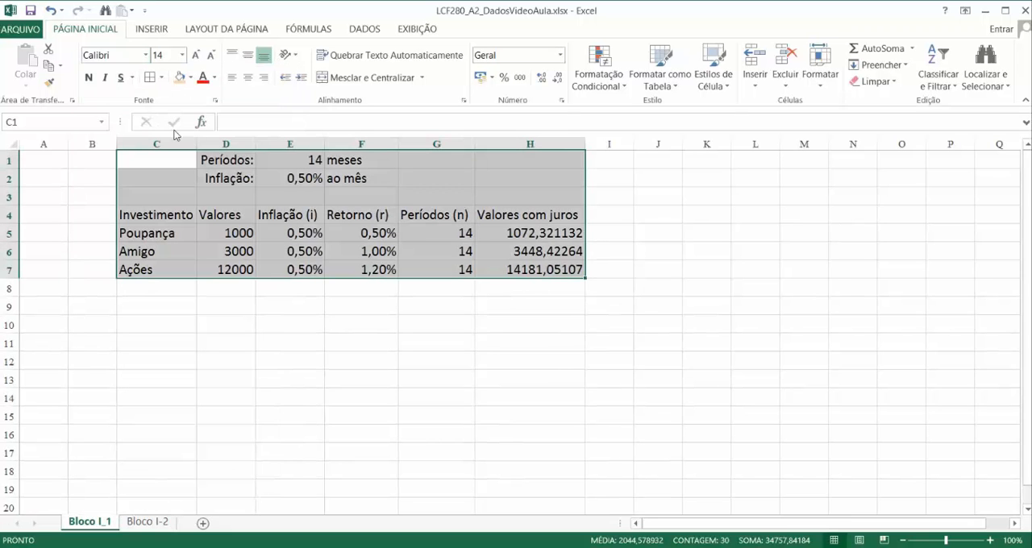
Step: Fill the table's header cells C4:H4 with light grey
left_click_drag(157, 215, 559, 214)
left_click(191, 78)
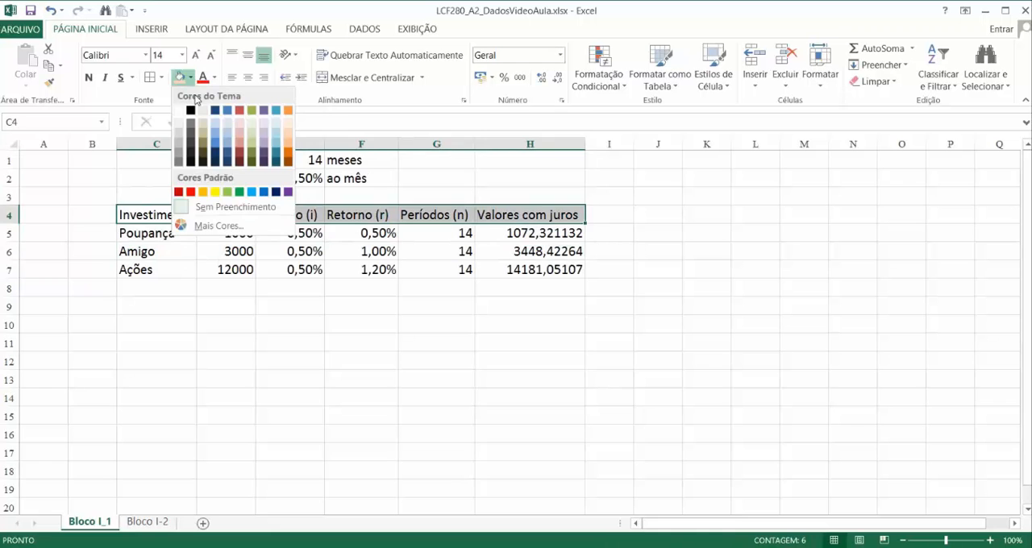
left_click(179, 134)
left_click(268, 363)
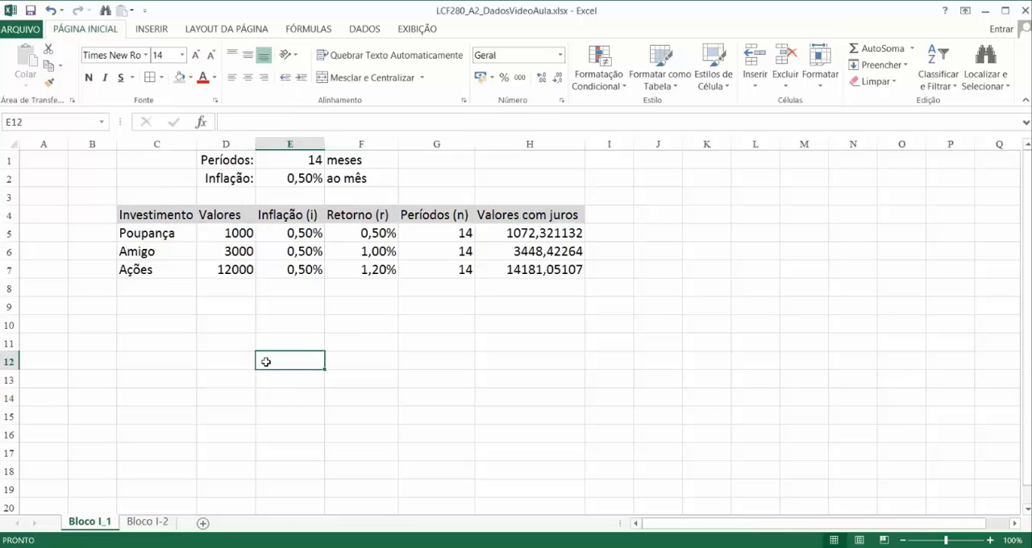
Step: Shade the Amigo row, cells C6:H6, with light orange
left_click_drag(161, 251, 546, 250)
left_click(191, 77)
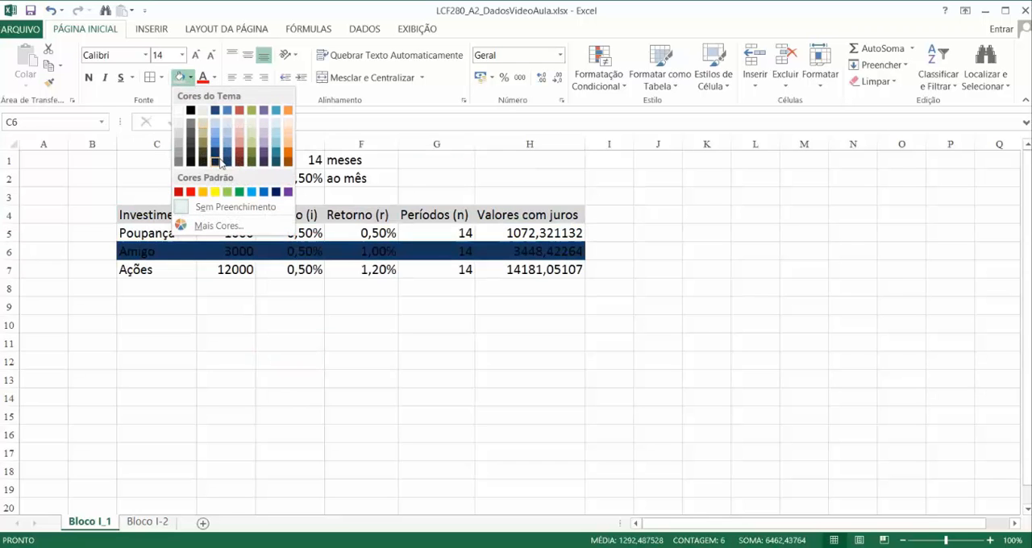
left_click(288, 132)
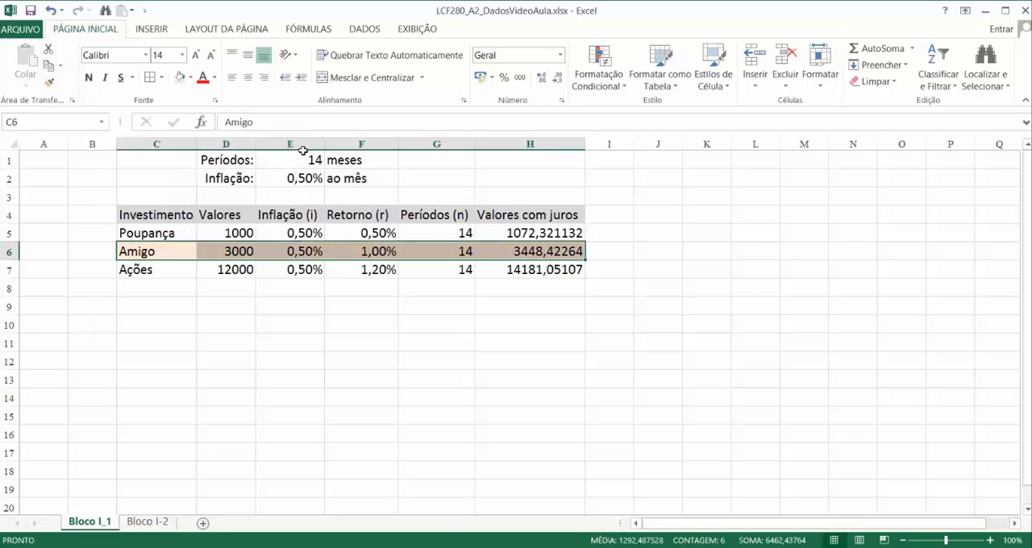
Step: Add a bottom border and a top border to the header cells C4:H4
left_click_drag(137, 214, 545, 208)
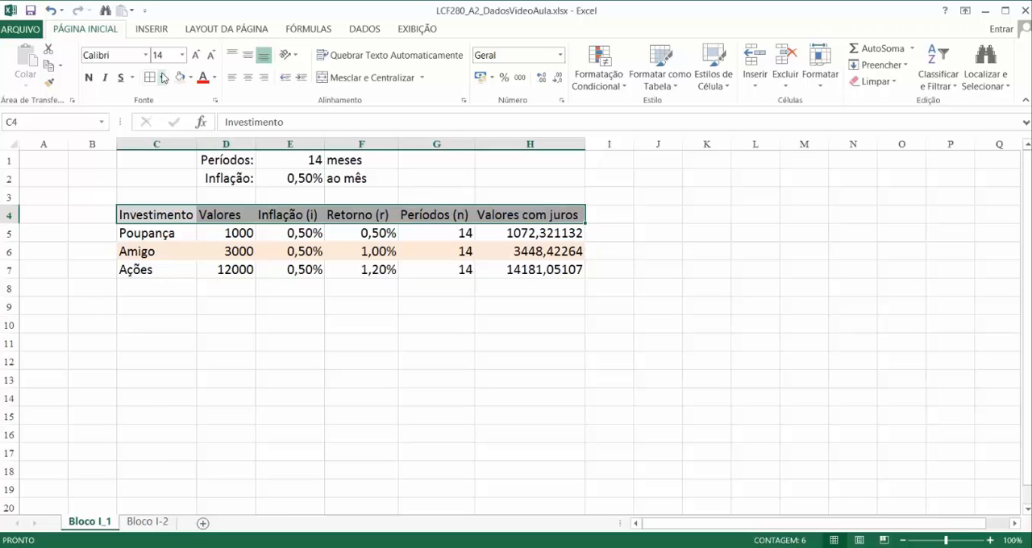
left_click(163, 77)
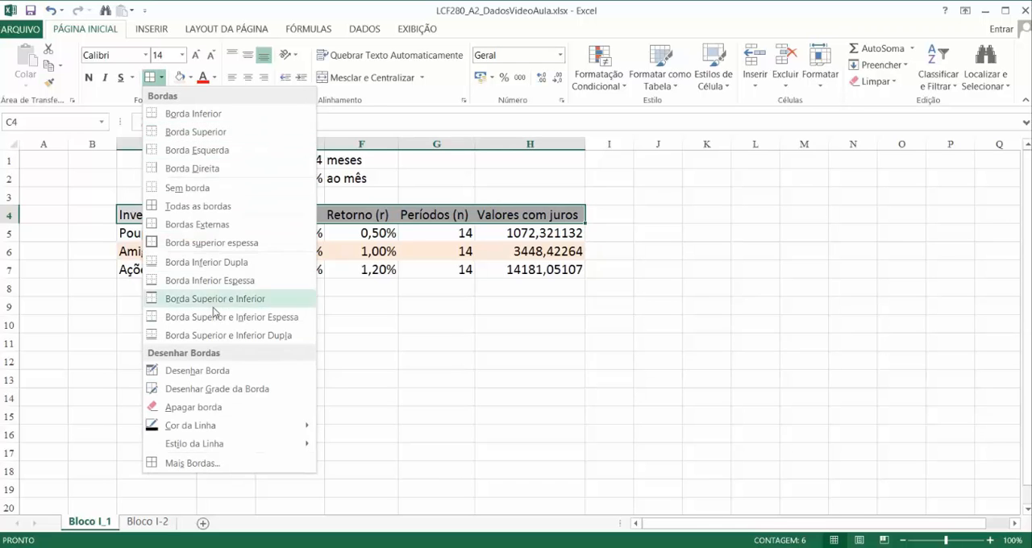
left_click(208, 114)
left_click(162, 77)
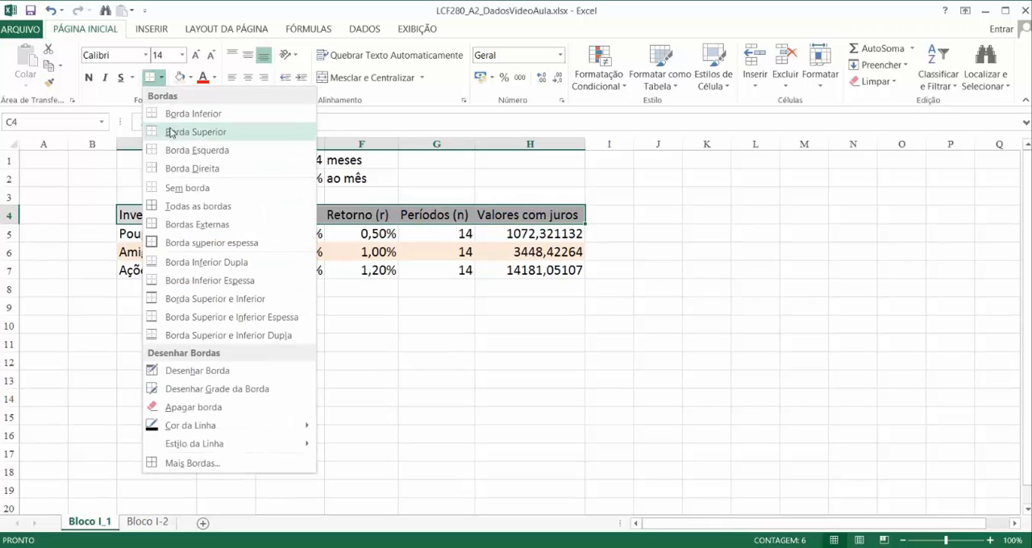
left_click(170, 132)
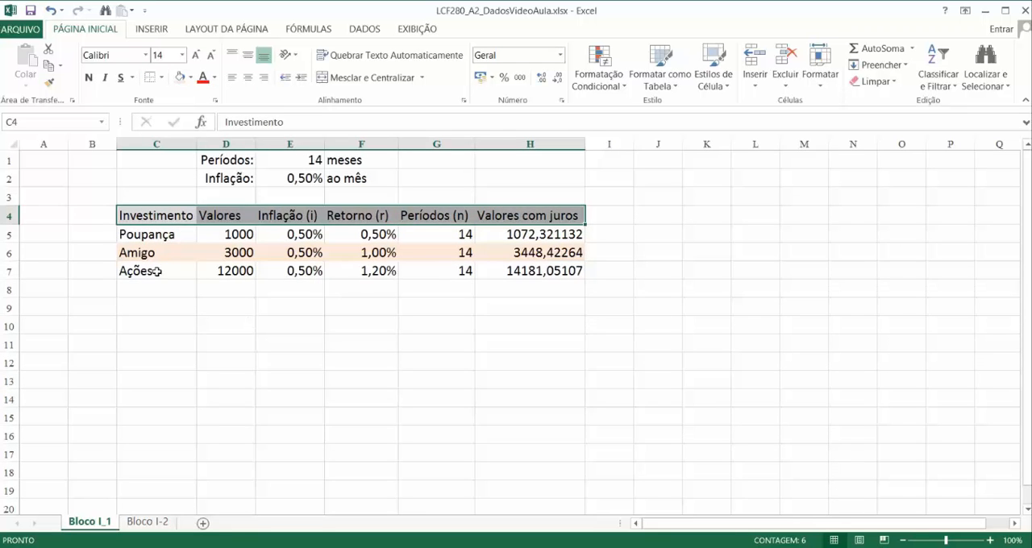
Step: Add a bottom border under the Ações row, cells C7:H7, to close off the table
left_click_drag(159, 272, 520, 274)
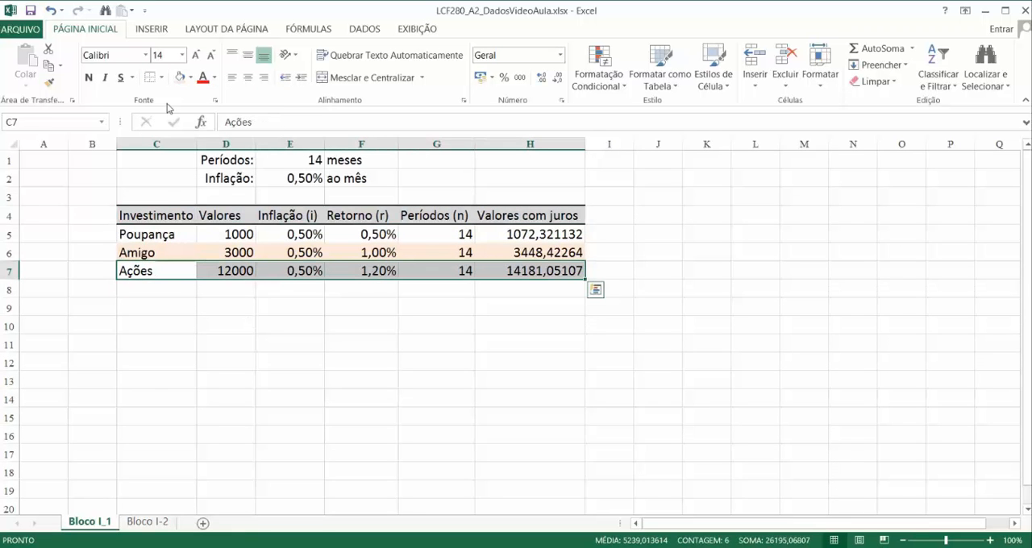
left_click(162, 77)
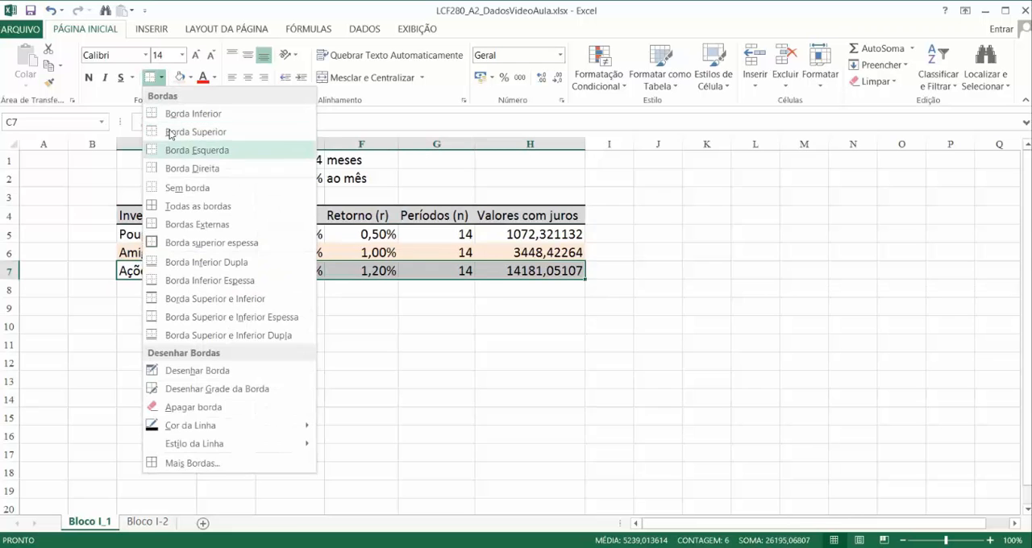
left_click(172, 114)
Step: Reduce the Valores com juros figures in H5:H7 to two decimal places
left_click(545, 233)
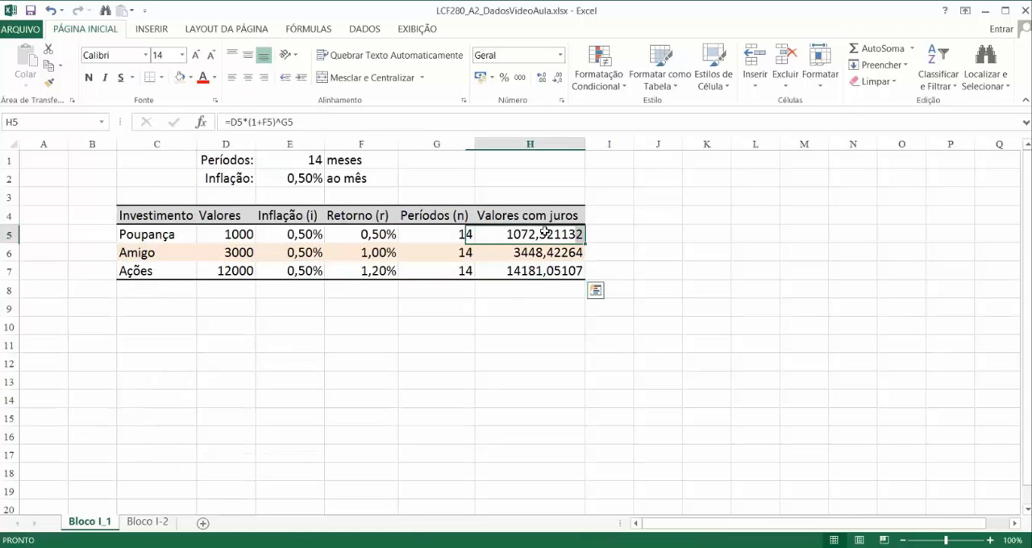
left_click_drag(545, 233, 549, 267)
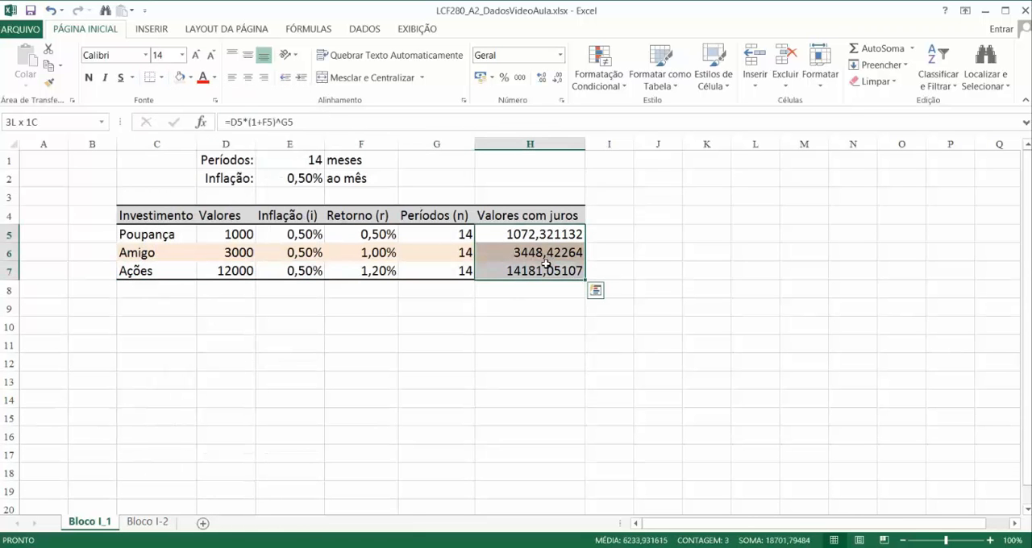
left_click(558, 79)
left_click(558, 79)
left_click(558, 79)
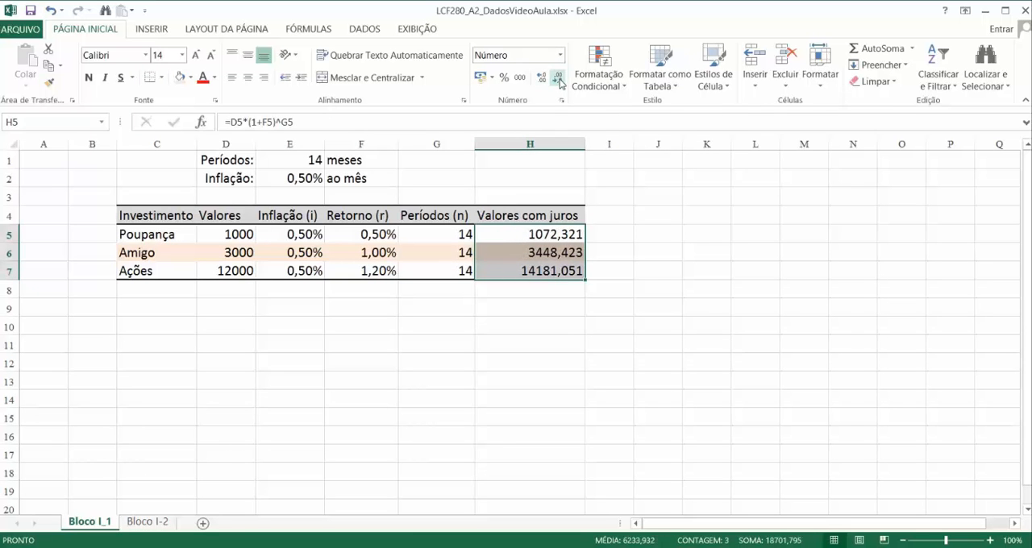
left_click(558, 79)
Step: Total the Valores com juros column in H8 with the formula =SOMA(H5:H7)
left_click(530, 290)
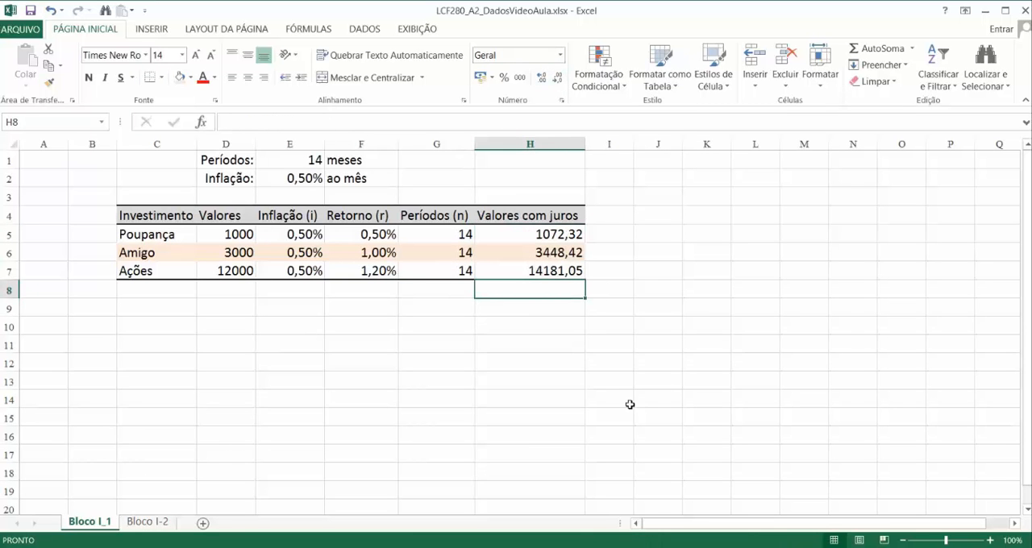
type("=soma")
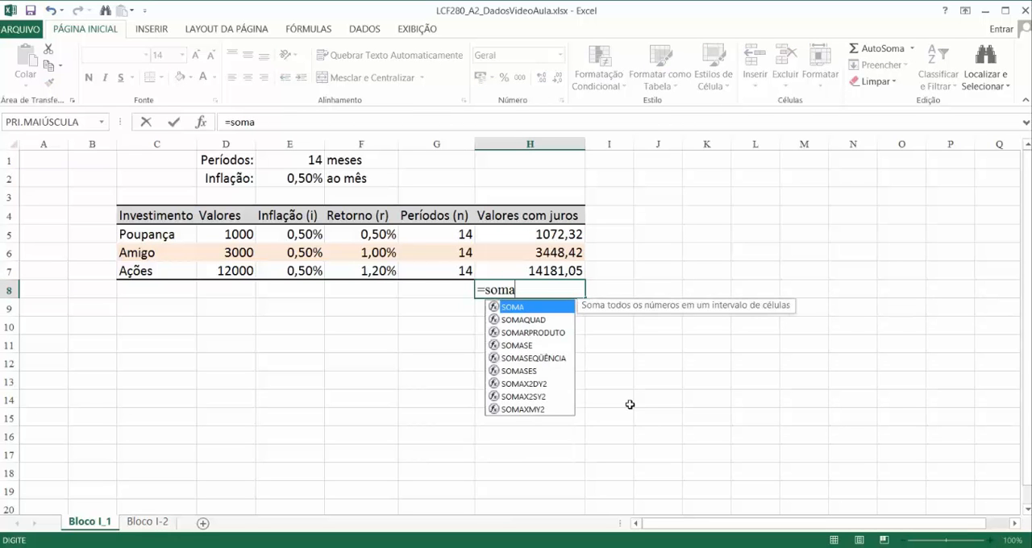
type("(")
key("Up")
key("shift+Up")
key("shift+Up")
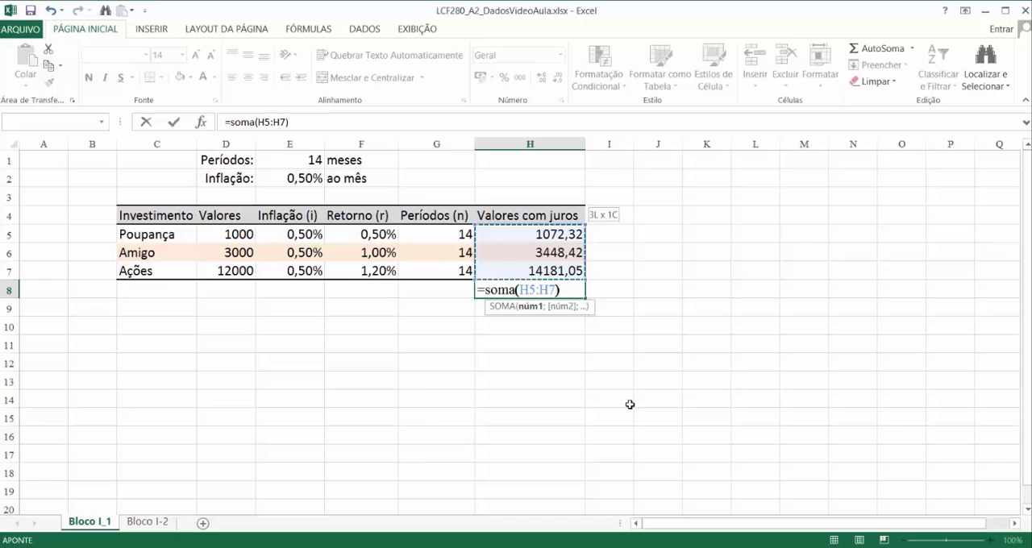
type(")")
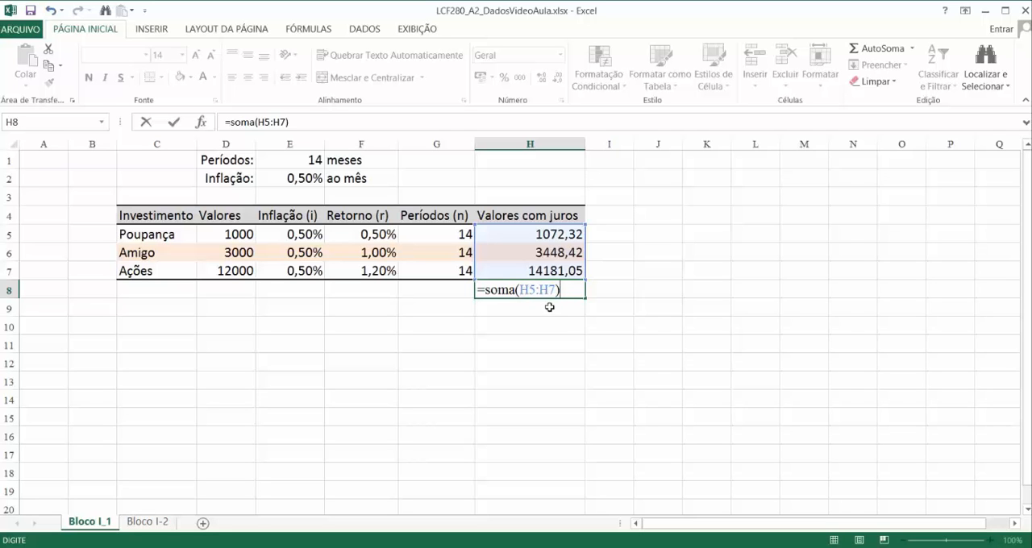
key("Return")
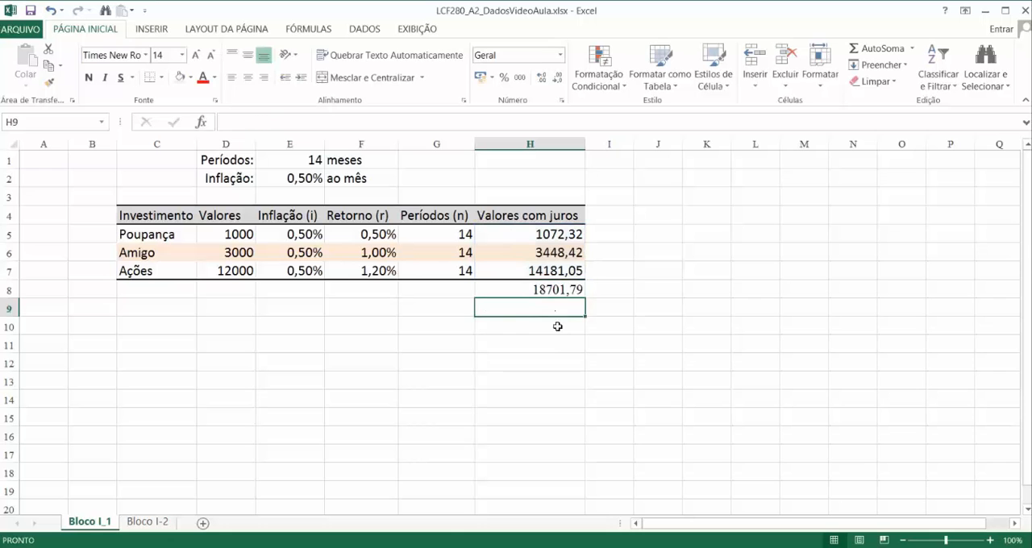
Step: Total the Valores column in D8 by copying the sum formula from H8
left_click(507, 290)
left_click(554, 307)
left_click(231, 294)
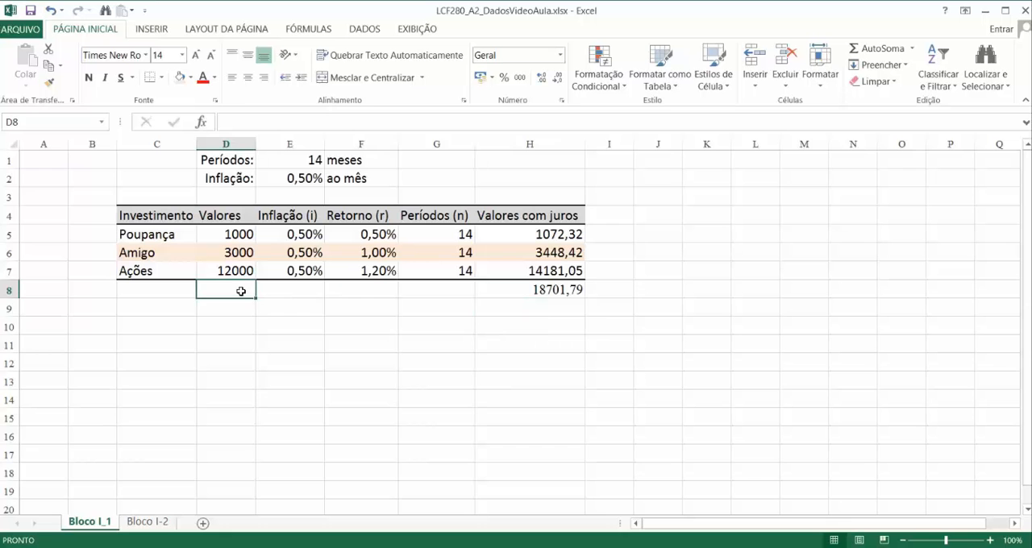
left_click(539, 293)
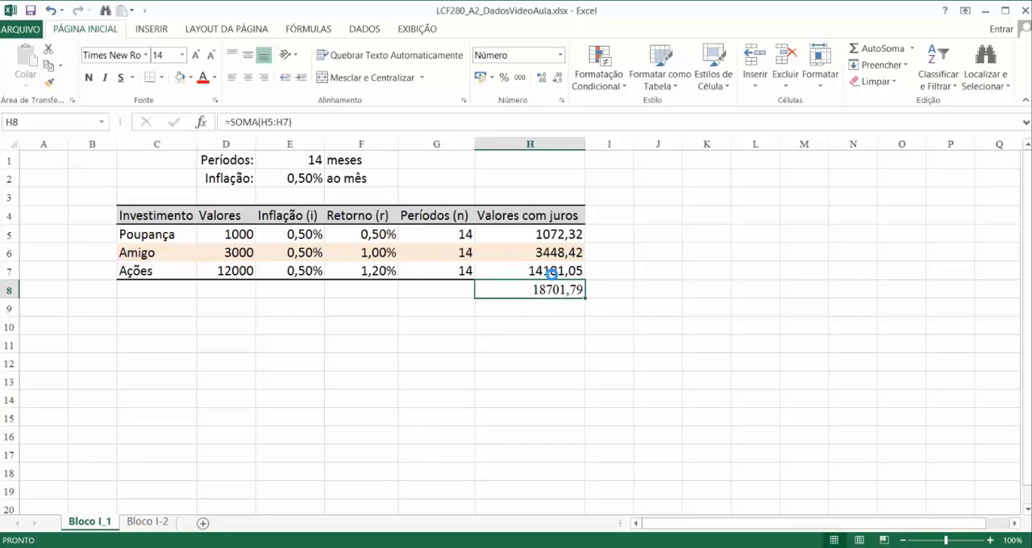
key("ctrl+c")
left_click(218, 292)
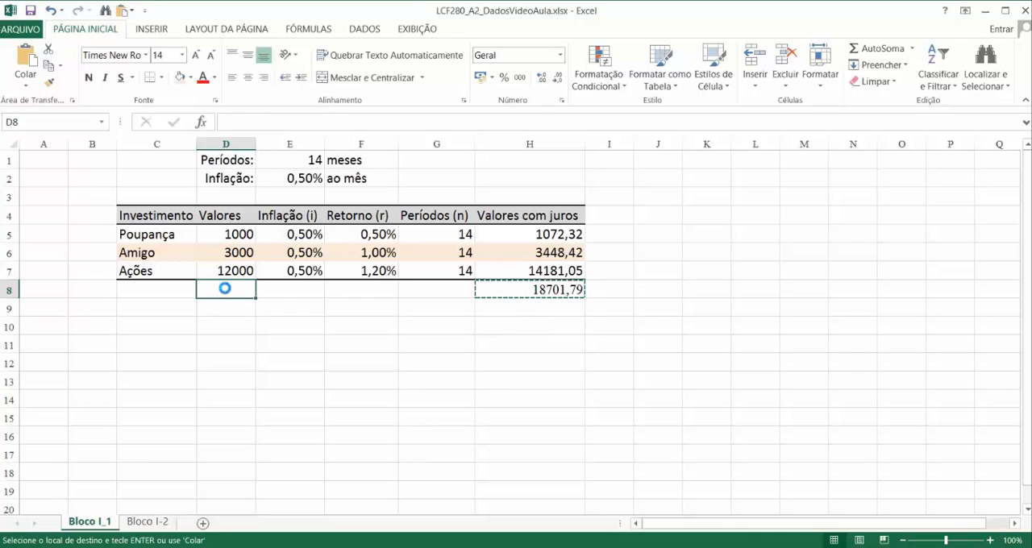
key("ctrl+v")
key("Escape")
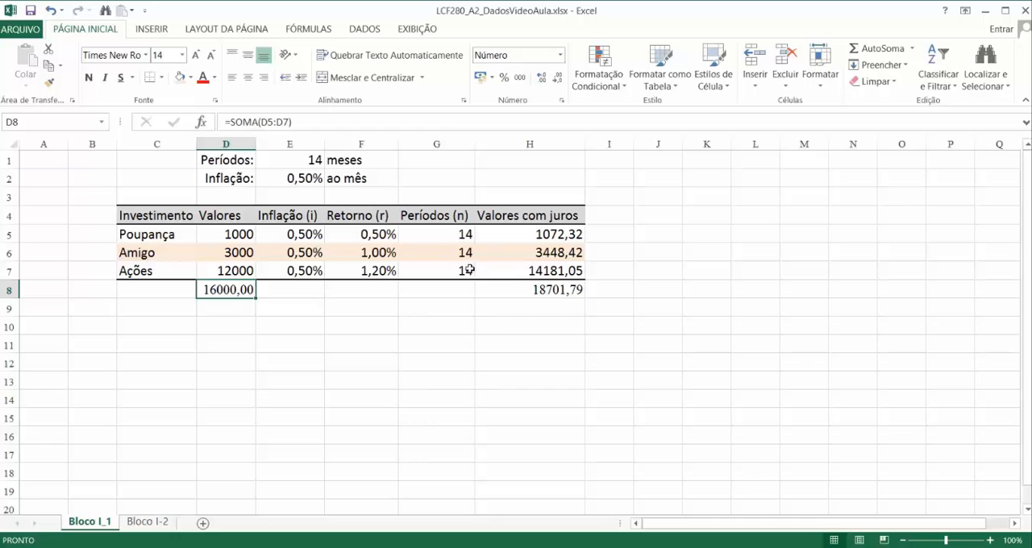
Step: Copy the Valores com juros header from H4 into I4 and fit column I to its width
left_click(389, 272)
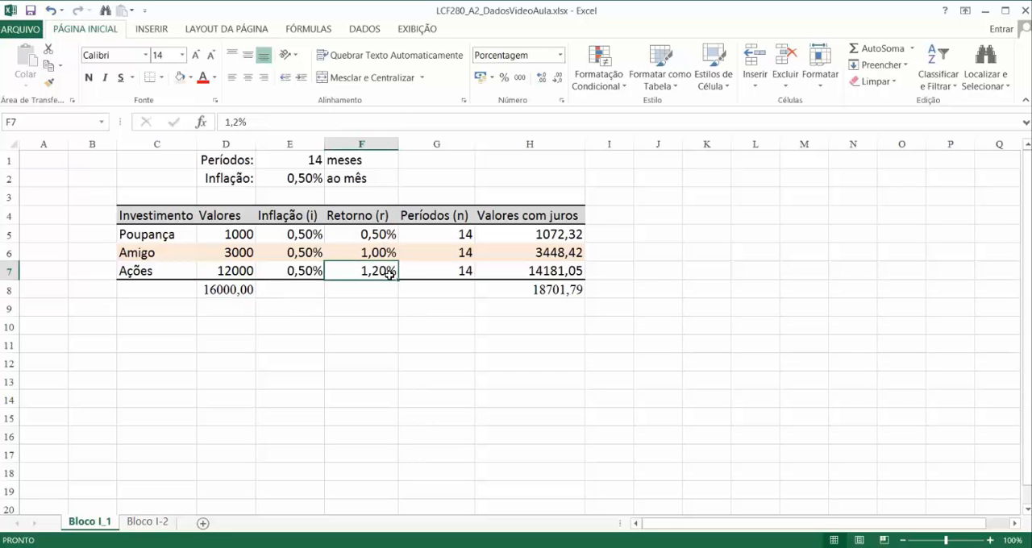
left_click(621, 215)
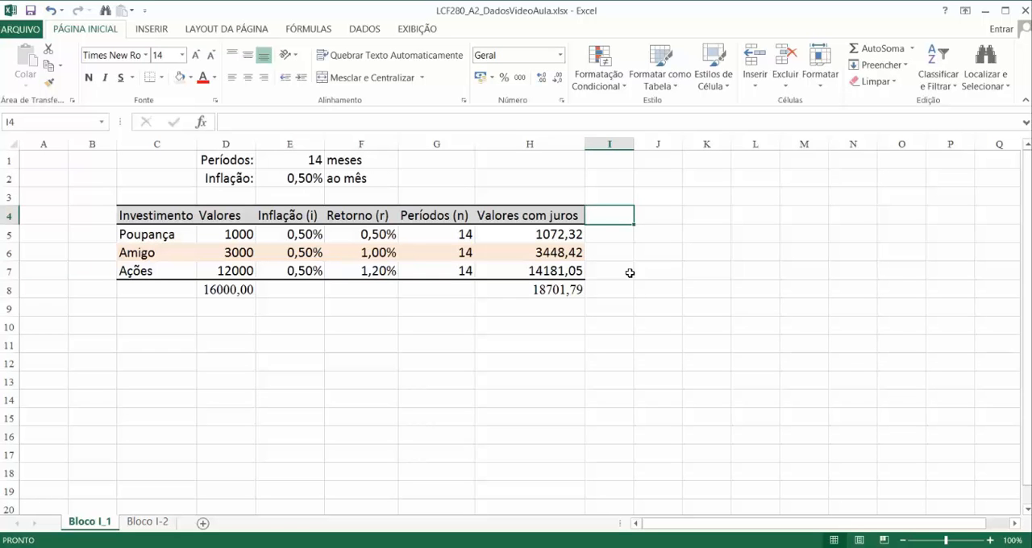
key("Left")
key("ctrl+c")
key("Right")
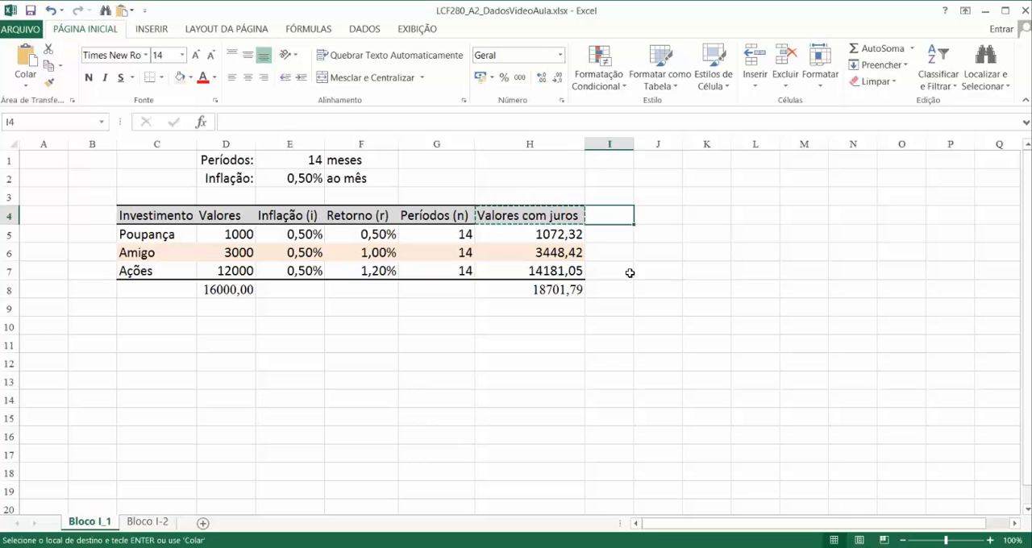
key("ctrl+v")
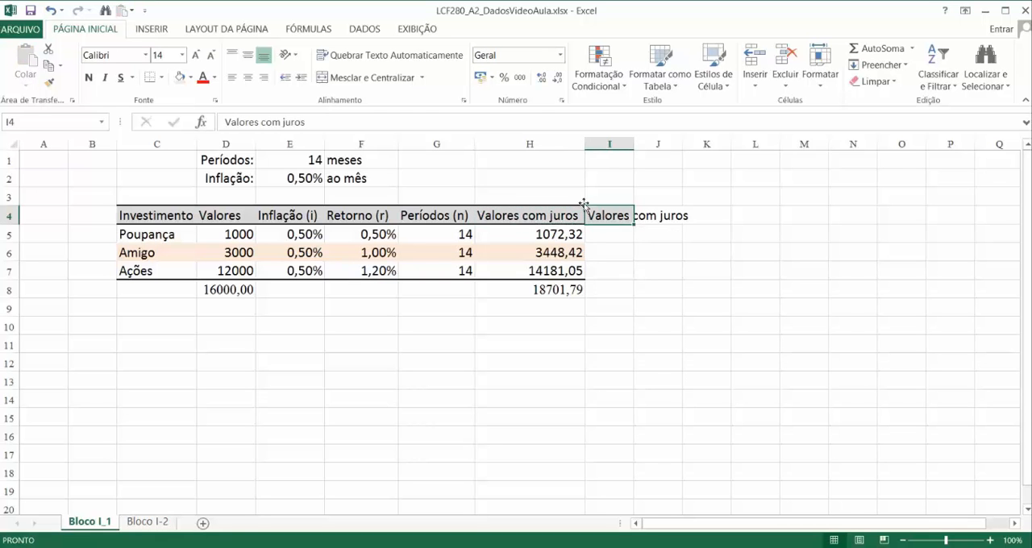
left_click(618, 143)
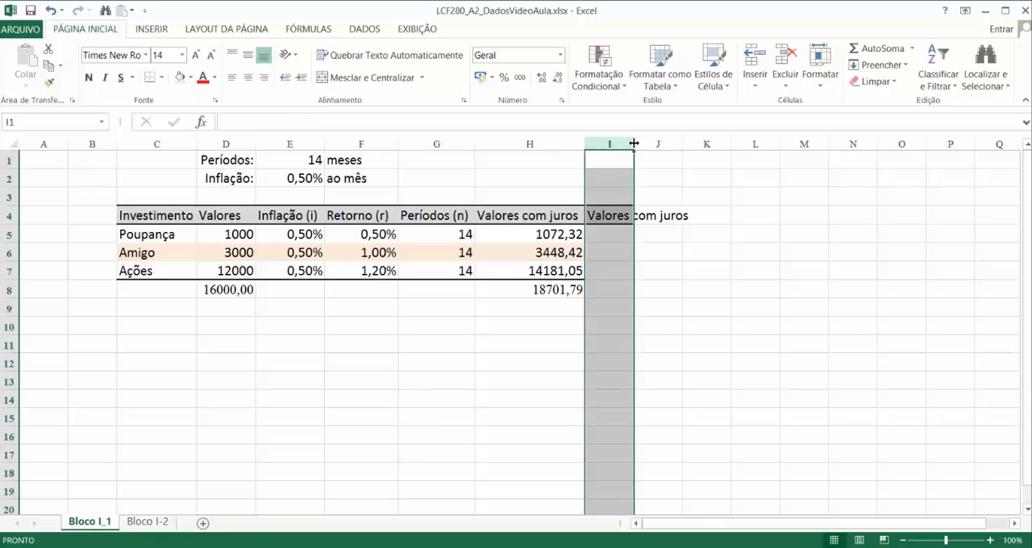
double_click(633, 143)
Step: Change the header in I4 to "Valores com juros e inflação" and fit column I to the longer text
left_click(617, 216)
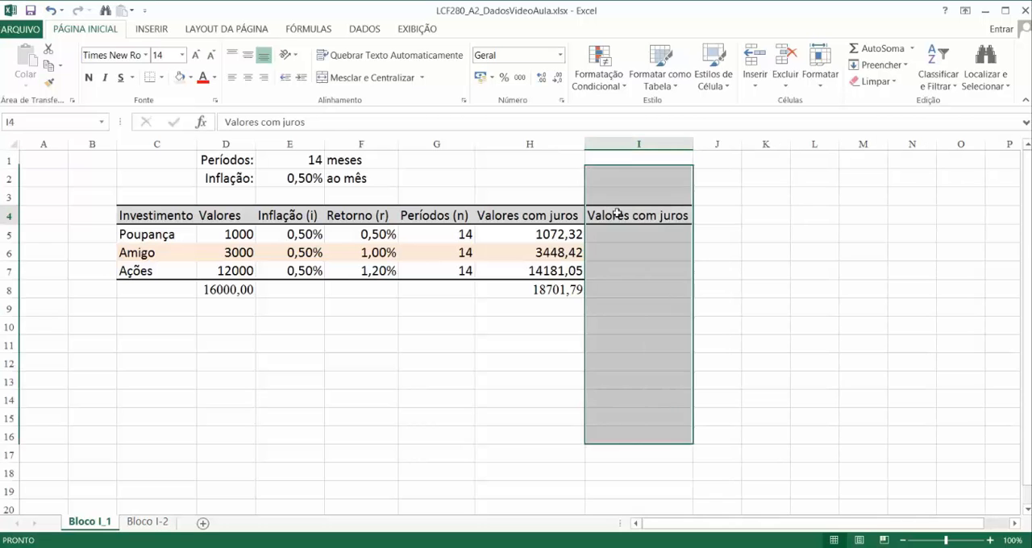
left_click(317, 121)
type("e i")
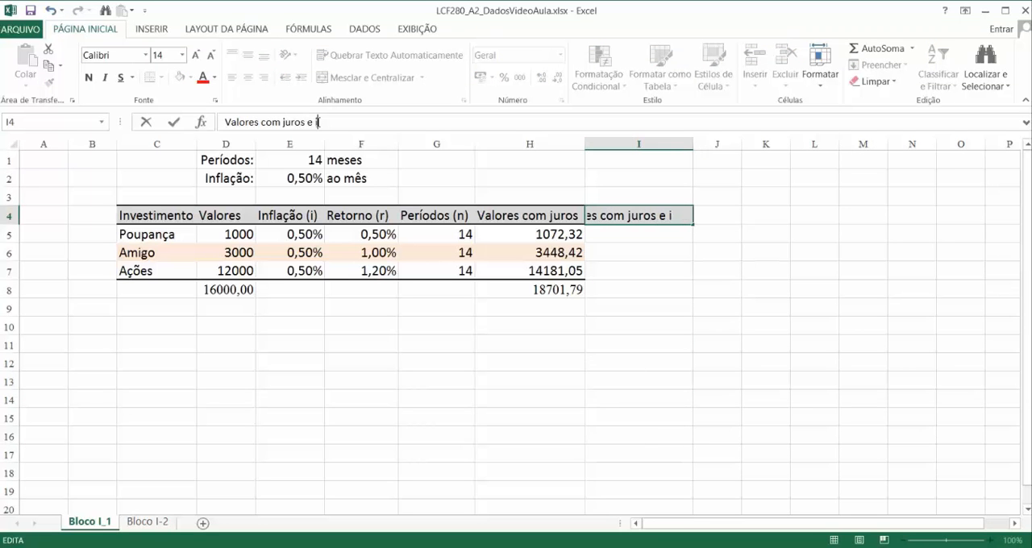
type("nflação")
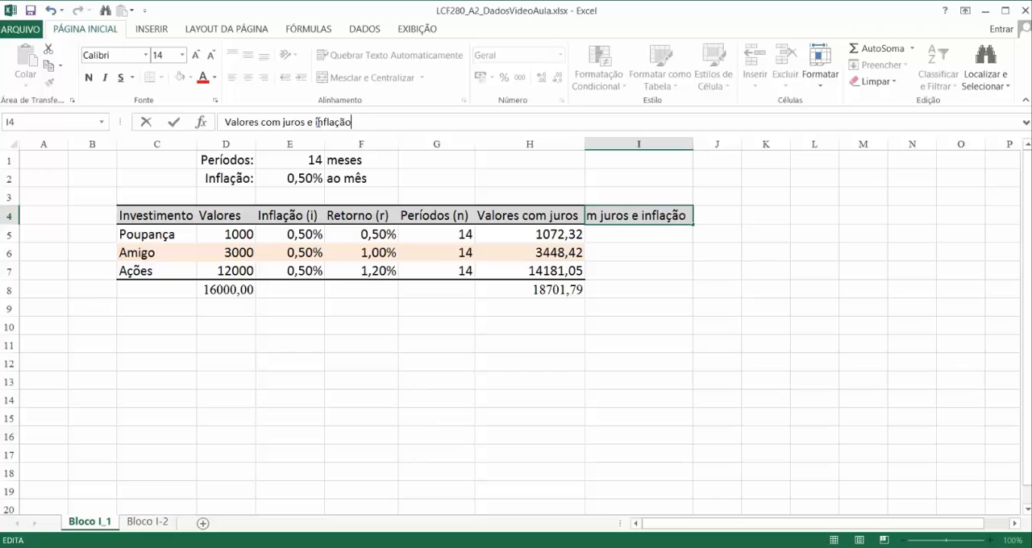
key("Return")
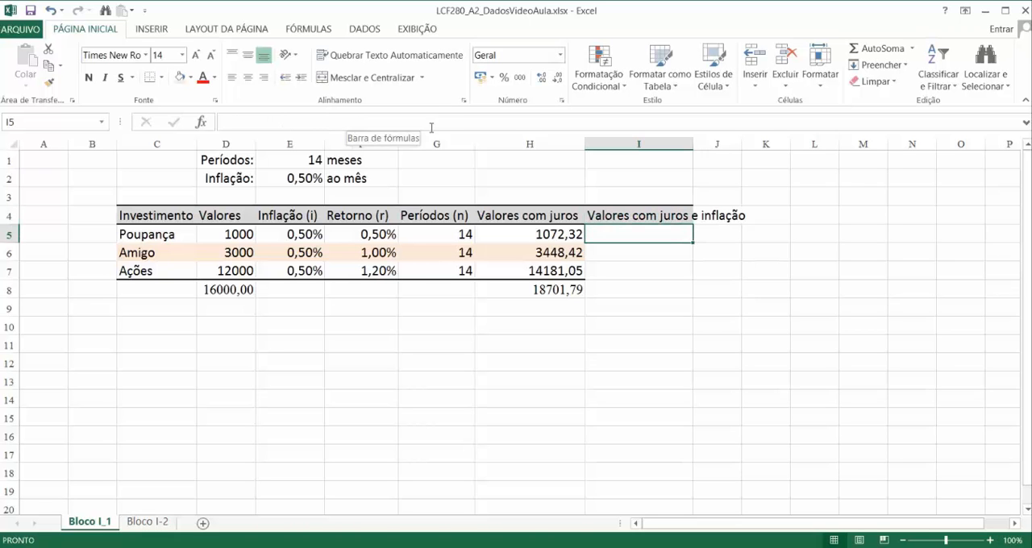
left_click(625, 142)
double_click(693, 143)
Step: Calculate Poupança's value with interest and inflation in I5 using the formula =D5*(1+(E5+F5))^G5
left_click(669, 235)
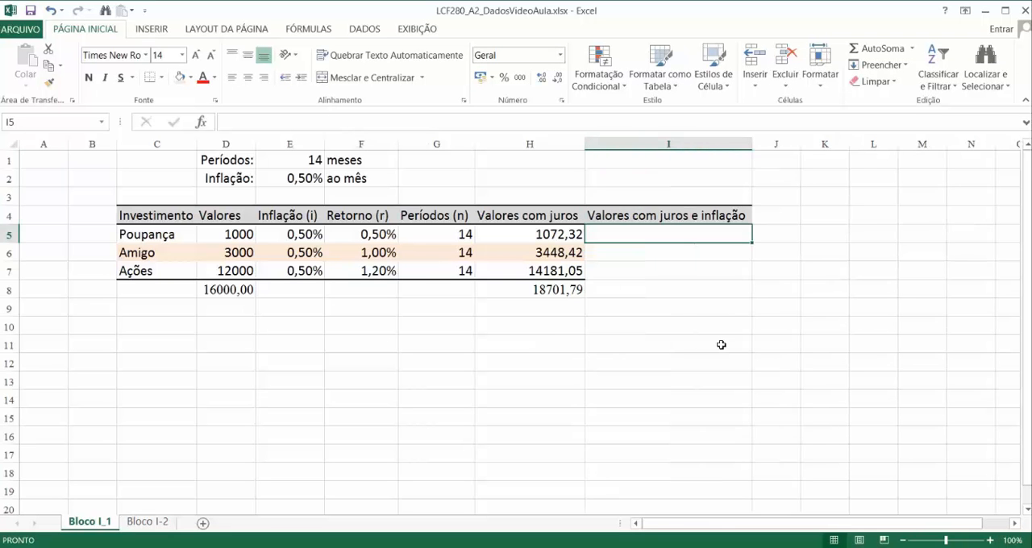
key("Left")
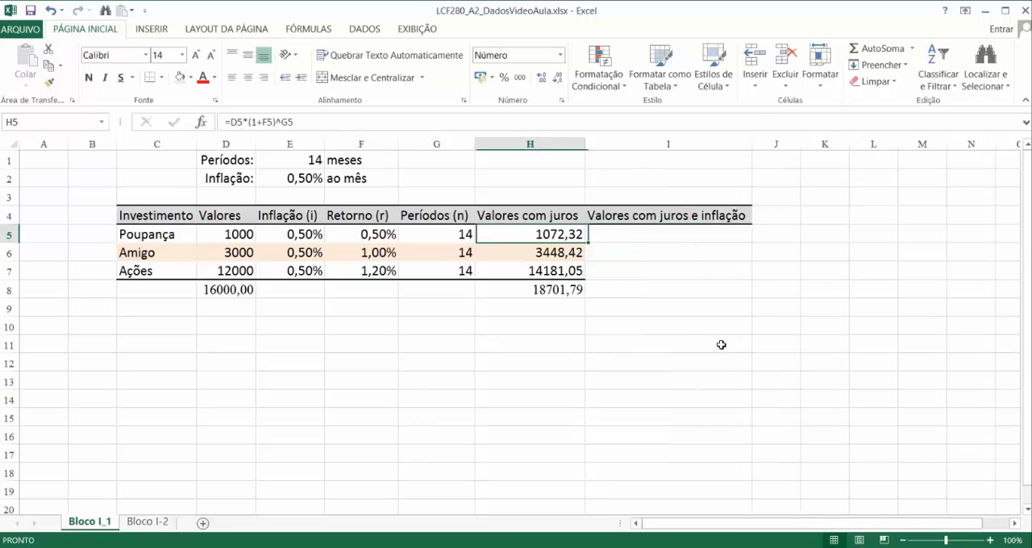
key("Right")
type("=")
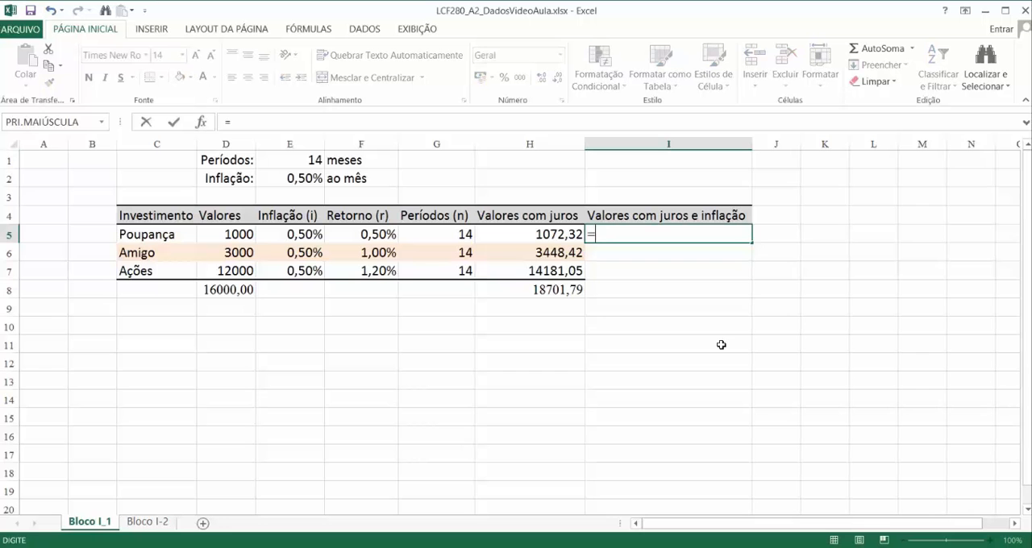
key("Right")
key("Left")
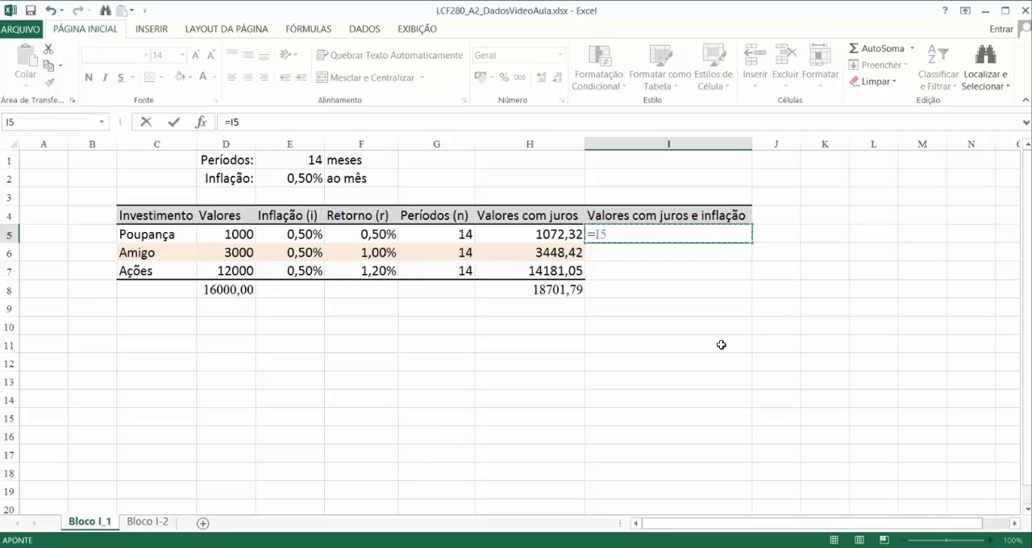
key("Left")
key("Left")
key("Left")
key("Left")
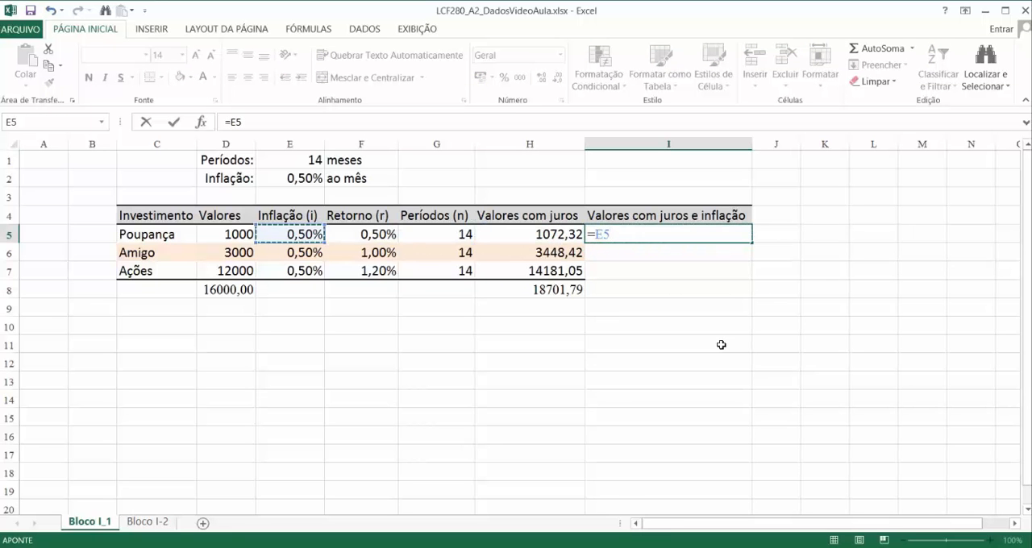
key("Left")
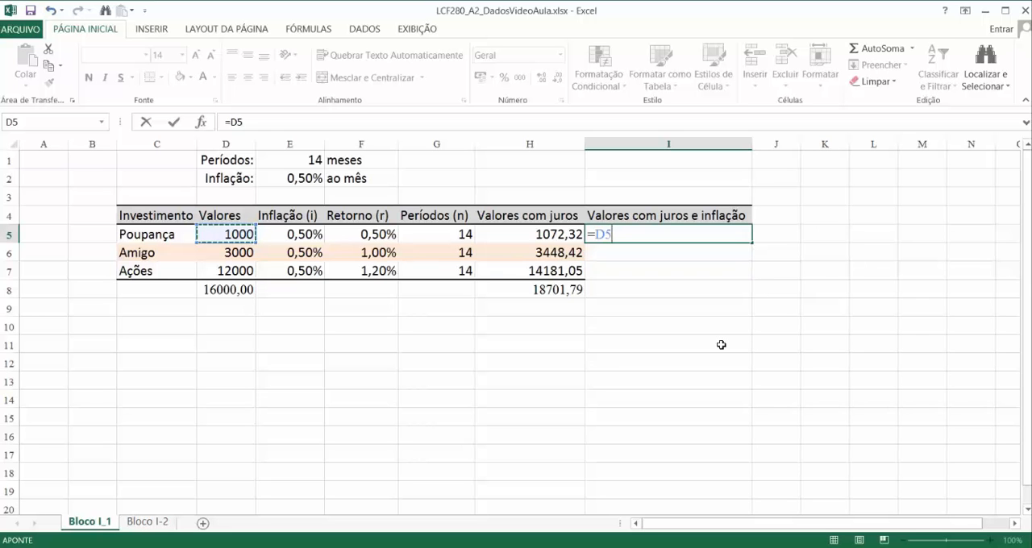
type("*(1")
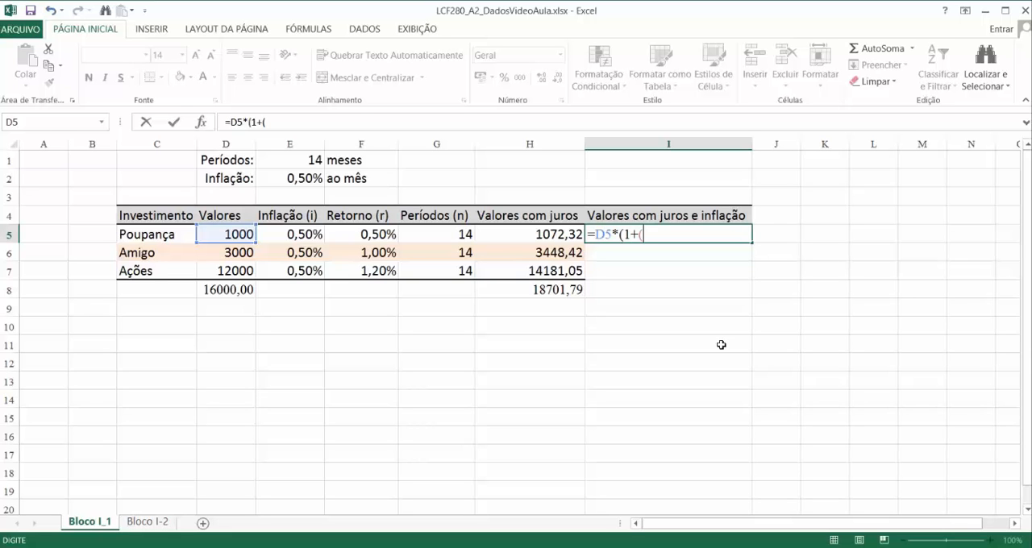
type("+(")
key("Left")
key("Left")
key("Left")
key("Left")
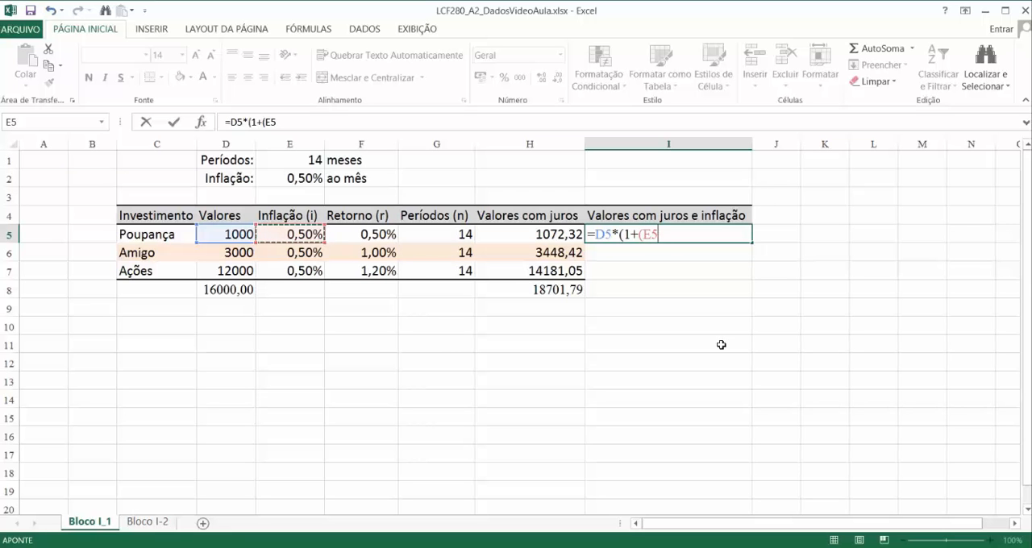
type("+")
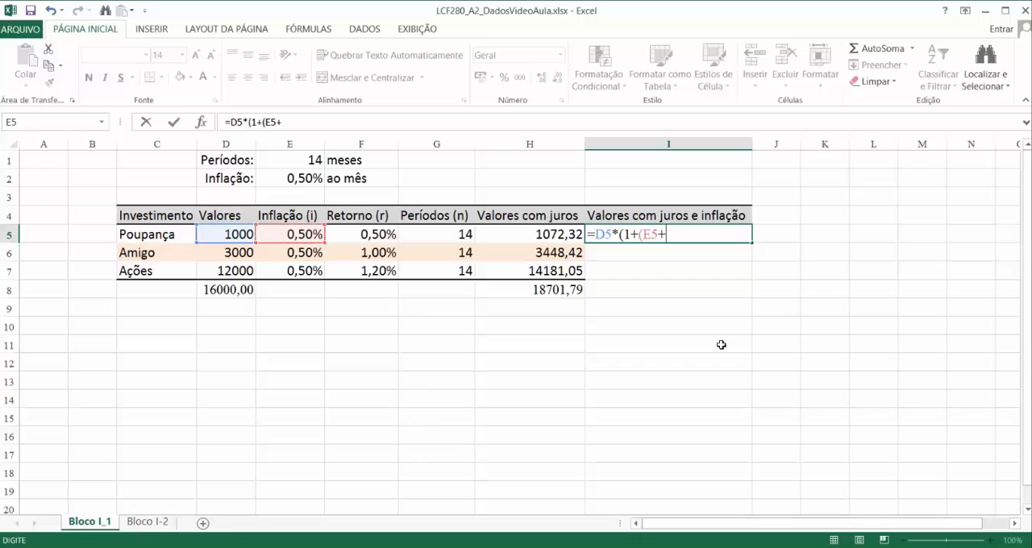
key("Left")
key("Left")
key("Left")
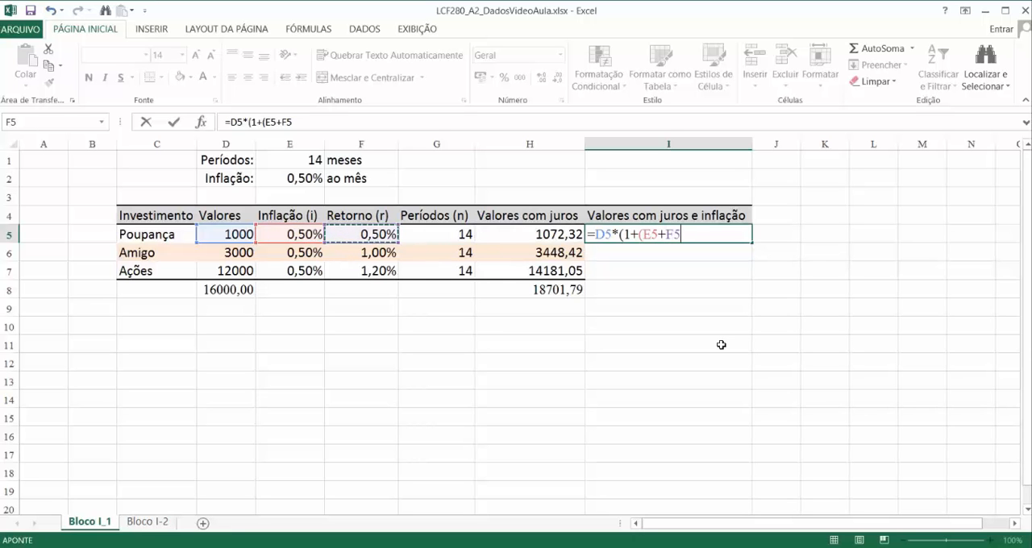
type("))")
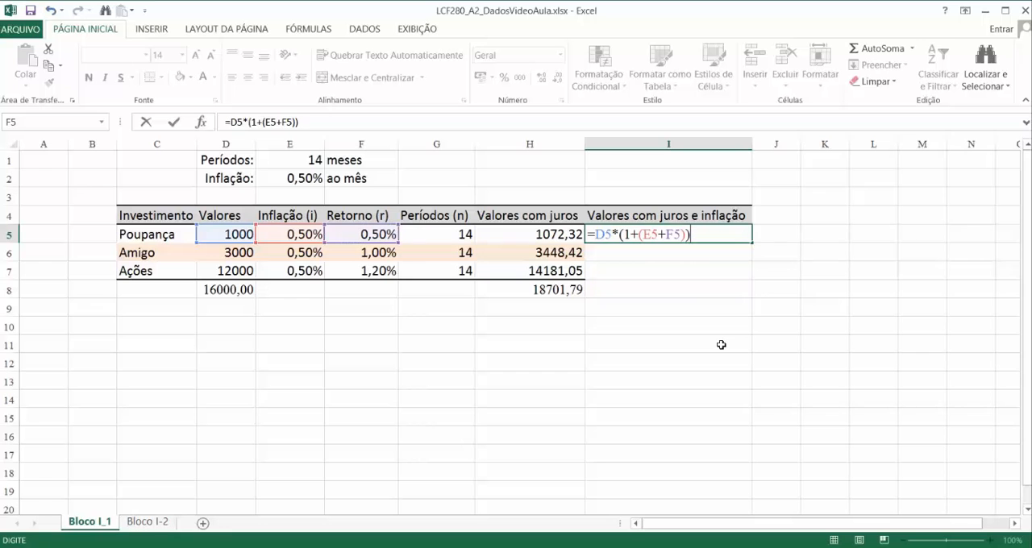
type("^^")
left_click(463, 235)
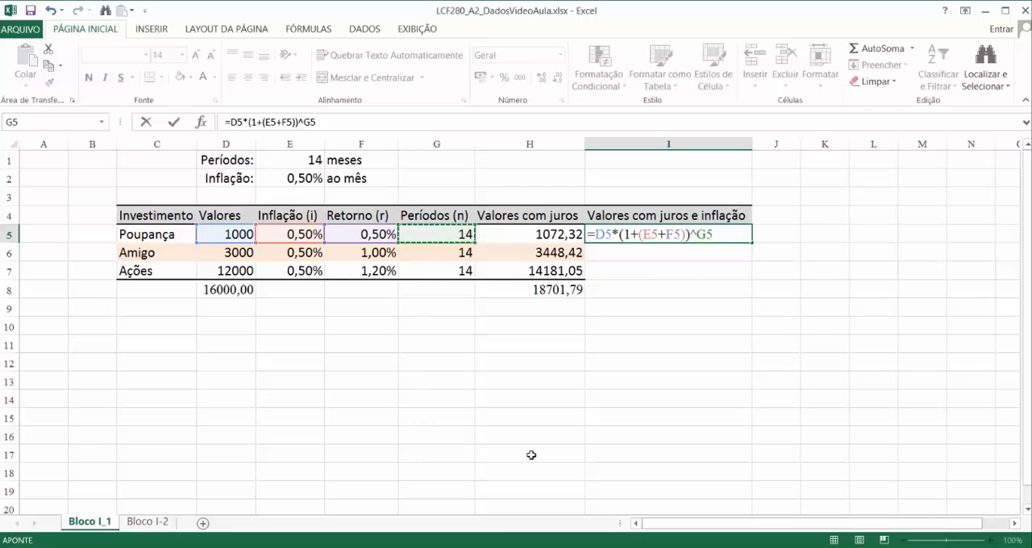
key("Return")
Step: Copy the interest-and-inflation formula from I5 to the Amigo and Ações rows, cells I6:I7
key("Up")
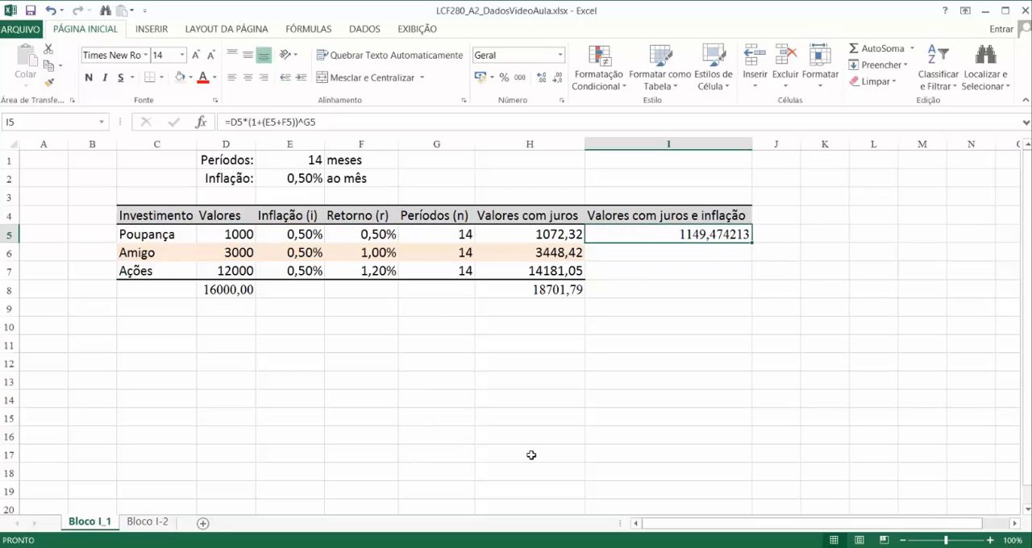
key("ctrl+c")
key("Down")
key("shift+Down")
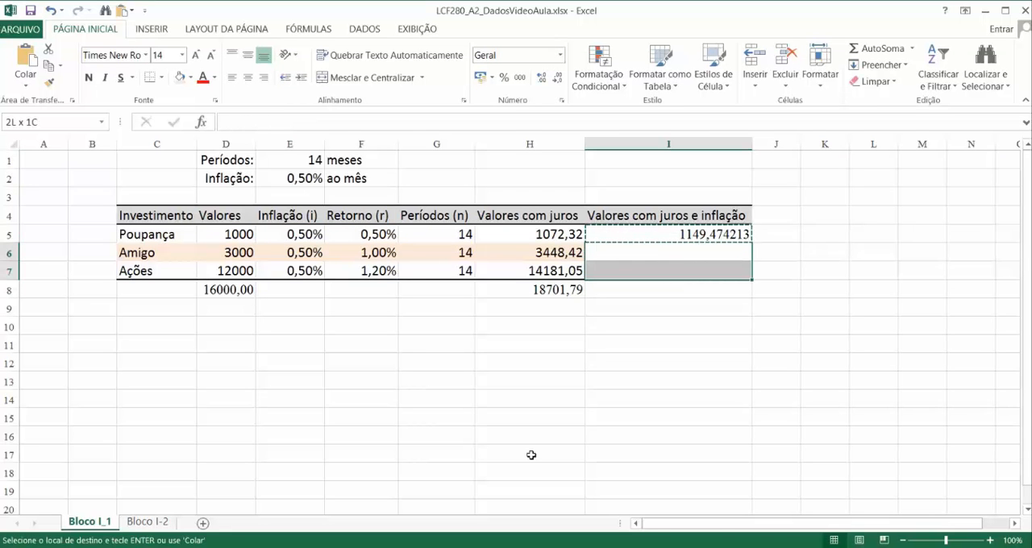
key("ctrl+v")
key("Escape")
Step: Reduce the Valores com juros e inflação figures in I5:I7 to two decimal places
key("Up")
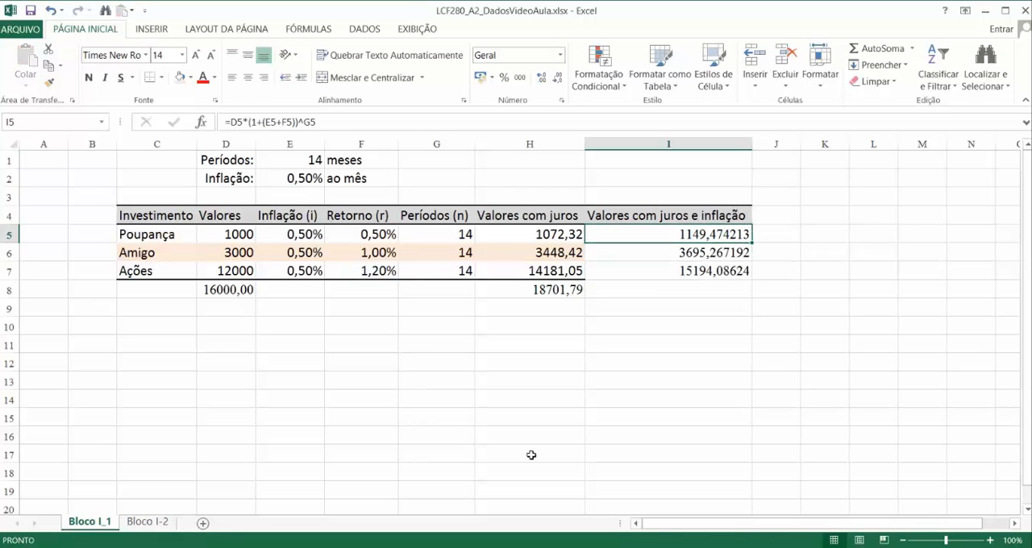
key("shift+Down")
key("shift+Down")
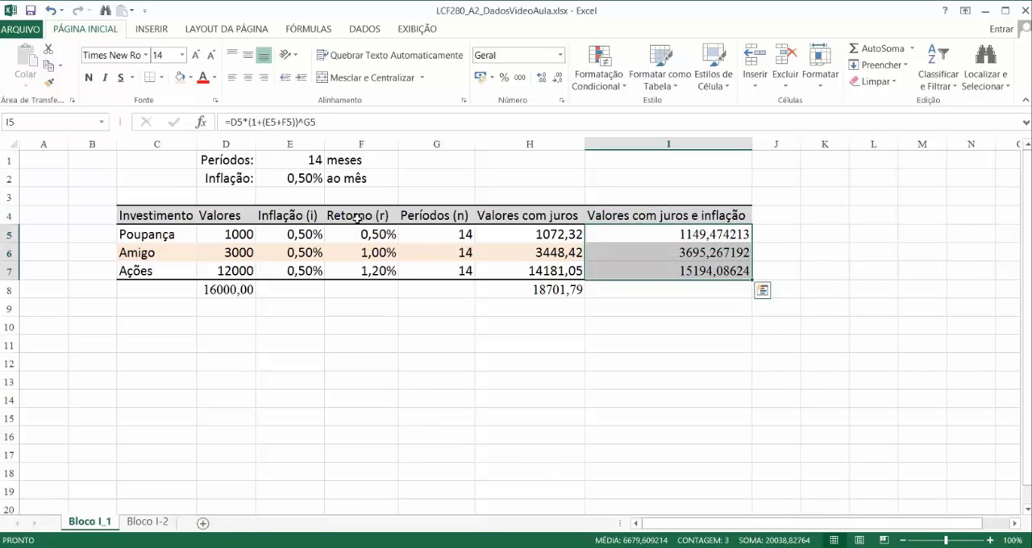
left_click(556, 78)
left_click(556, 78)
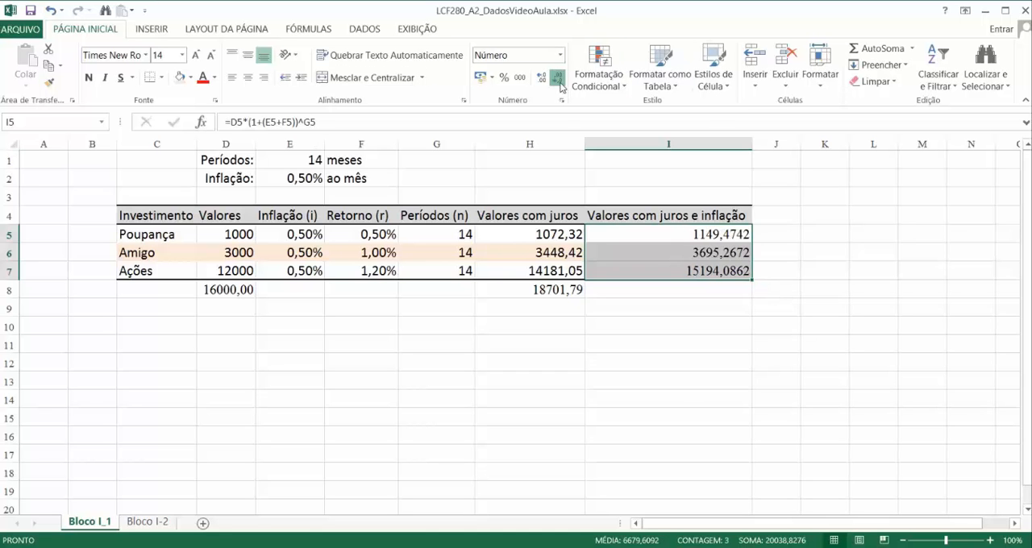
left_click(556, 79)
left_click(558, 79)
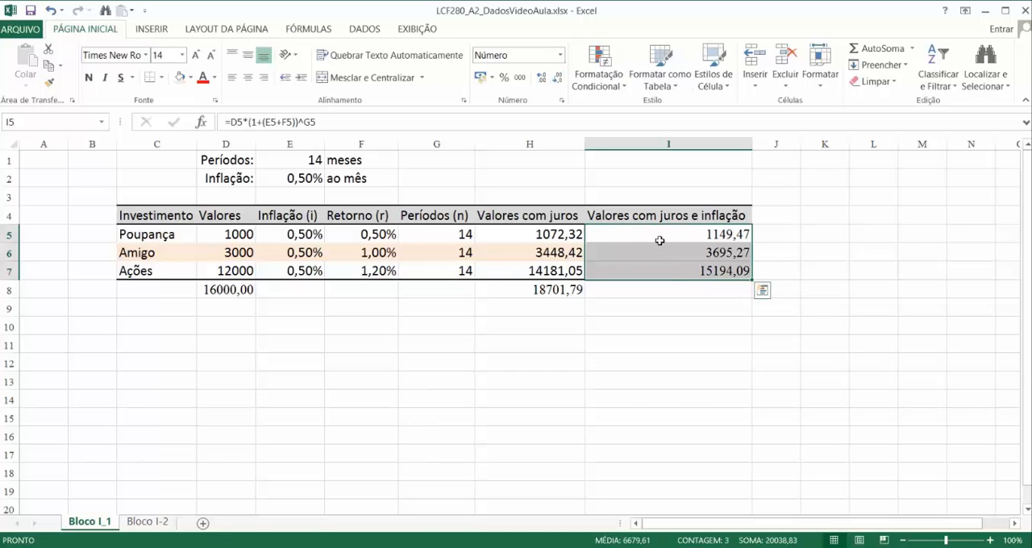
left_click(662, 344)
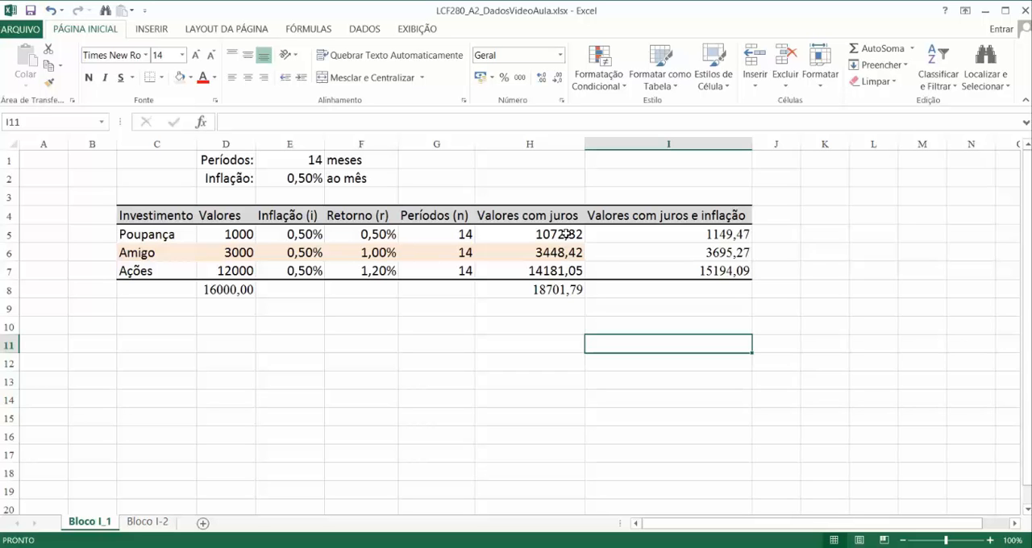
Step: Total the Valores com juros e inflação column in I8 by copying the sum formula from H8
left_click(719, 286)
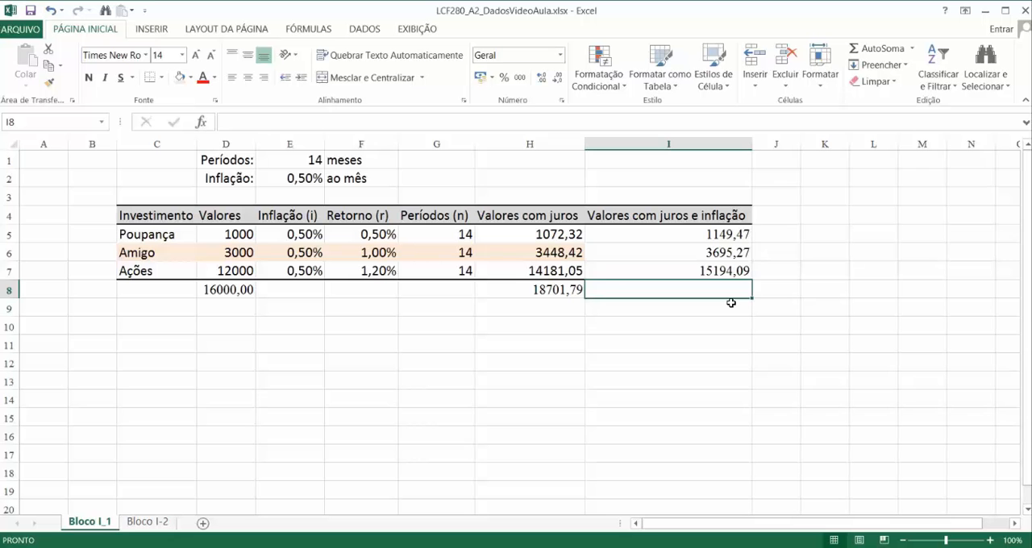
key("Up")
key("Up")
key("Up")
key("Down")
key("Down")
key("Down")
key("Up")
key("Left")
key("Down")
key("ctrl+c")
key("Right")
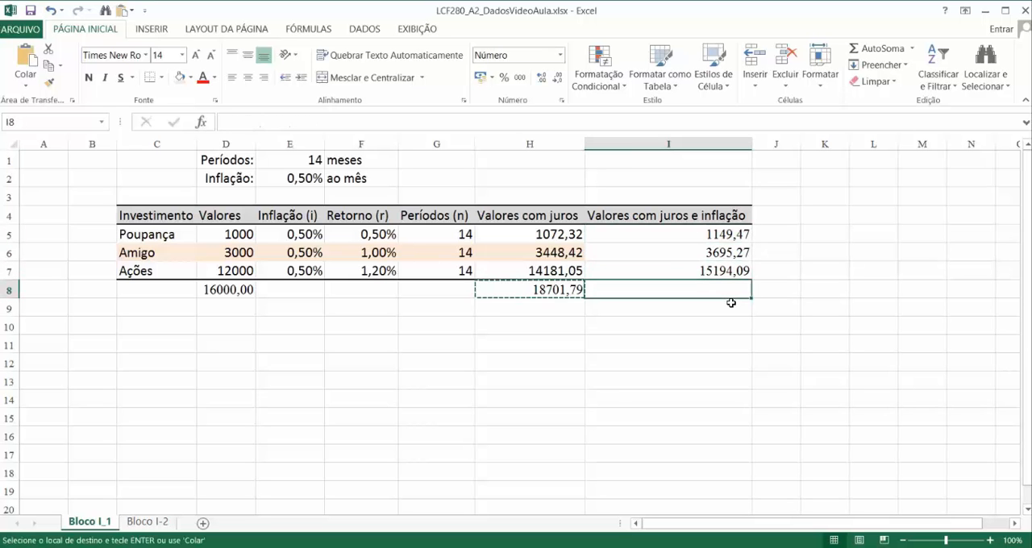
key("ctrl+v")
key("Escape")
key("Up")
key("Left")
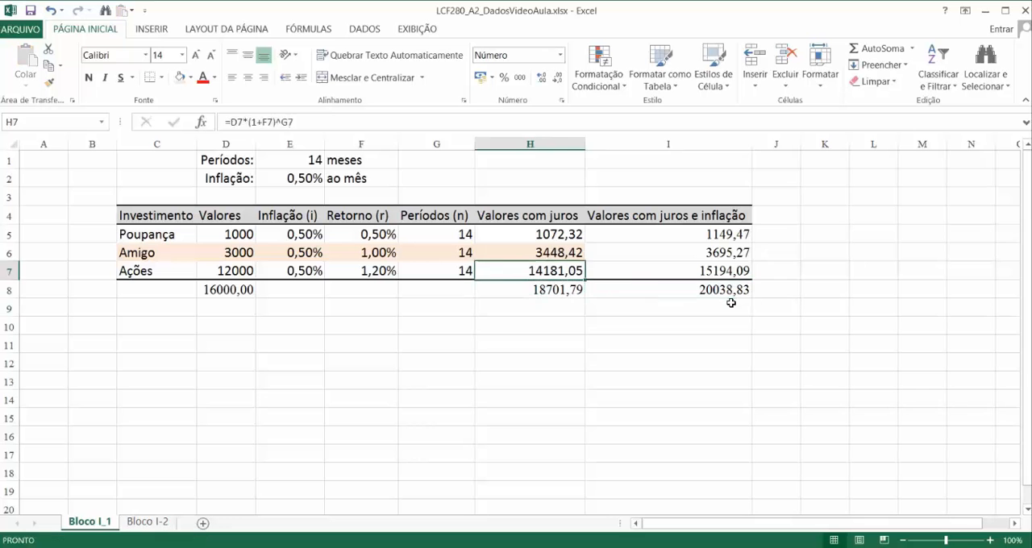
Step: Copy the cell formatting of H6 in the Amigo row onto I6 with the Format Painter
key("Right")
key("Down")
key("Left")
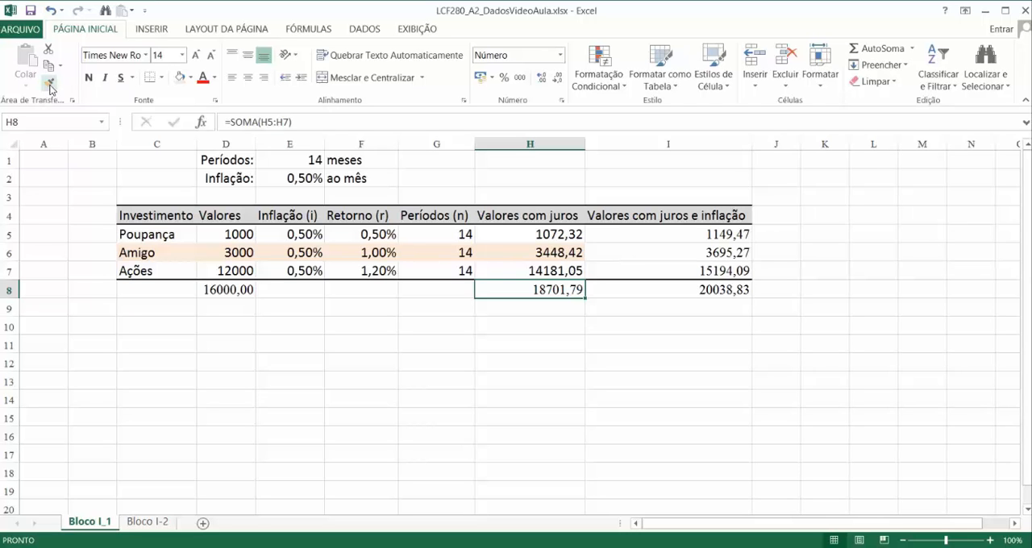
left_click(532, 254)
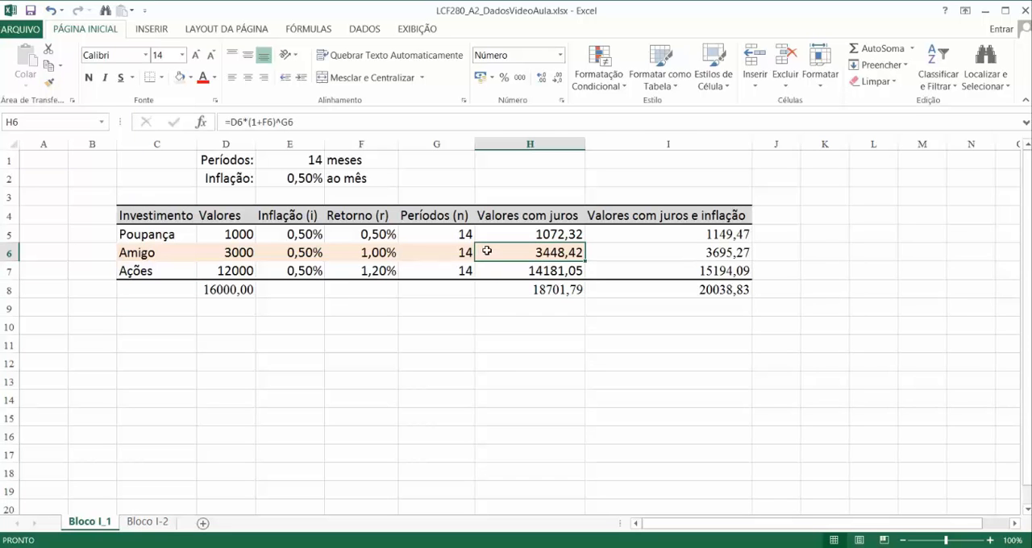
left_click(49, 82)
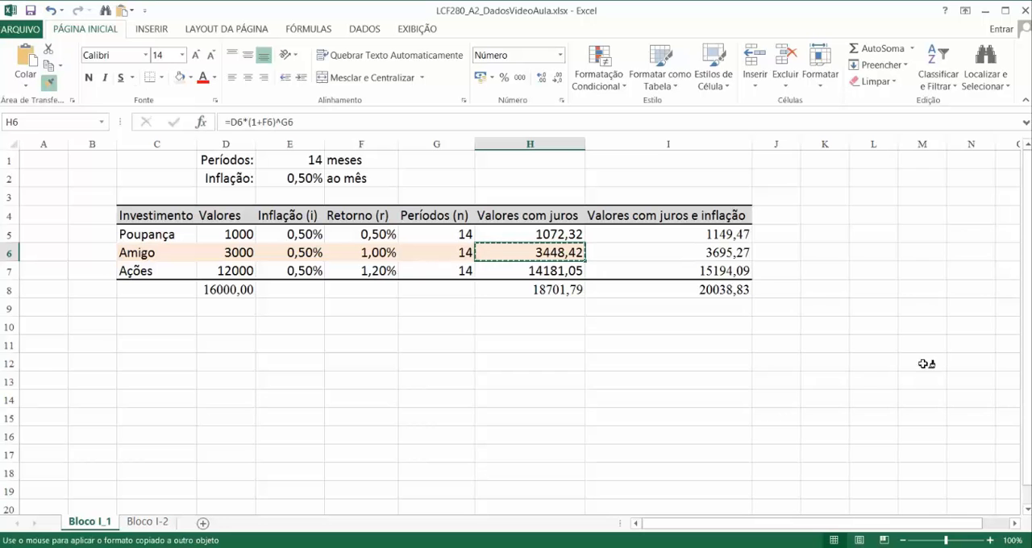
left_click(710, 254)
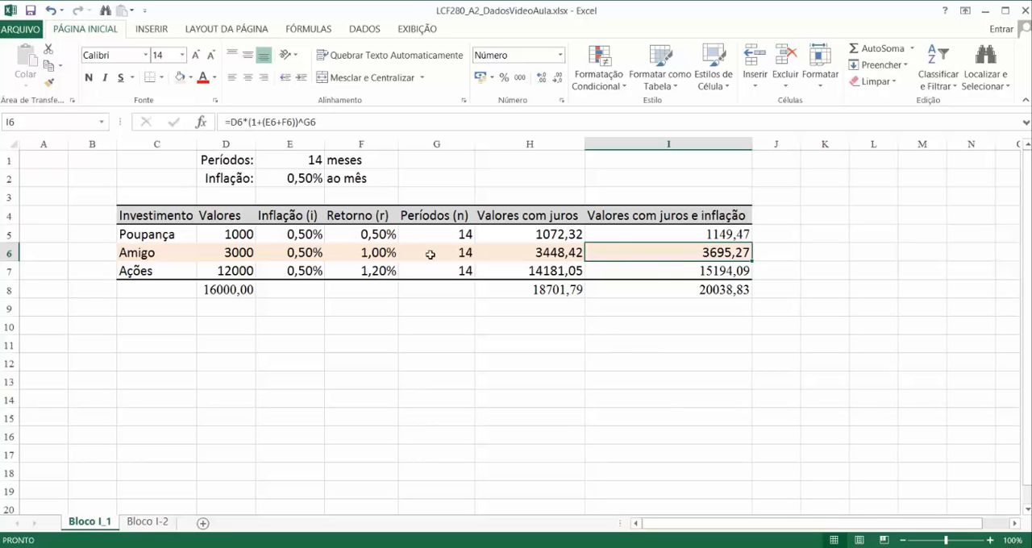
Step: Apply the thousands-separator format to the total in D8 and copy that formatting to the totals in H8:I8
left_click(235, 292)
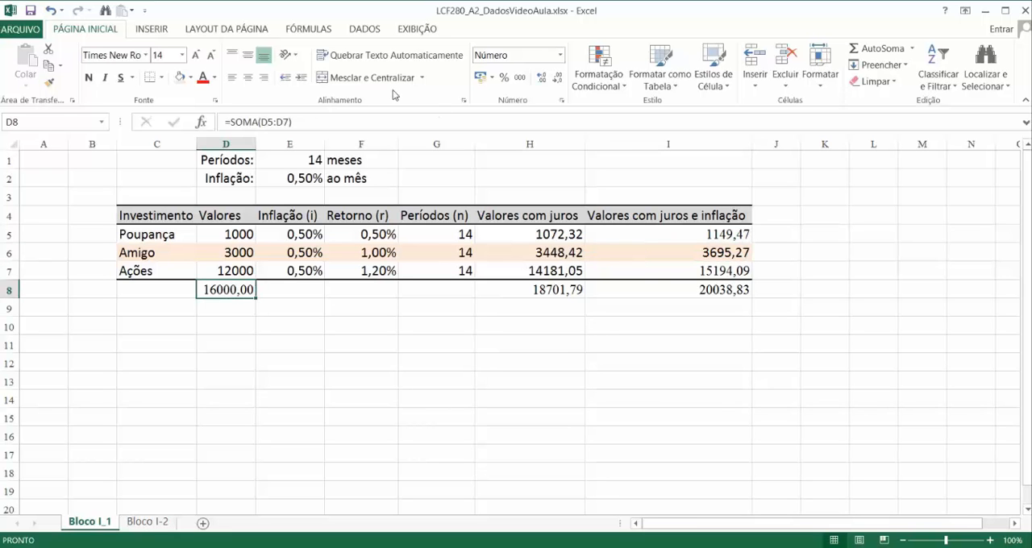
left_click(521, 81)
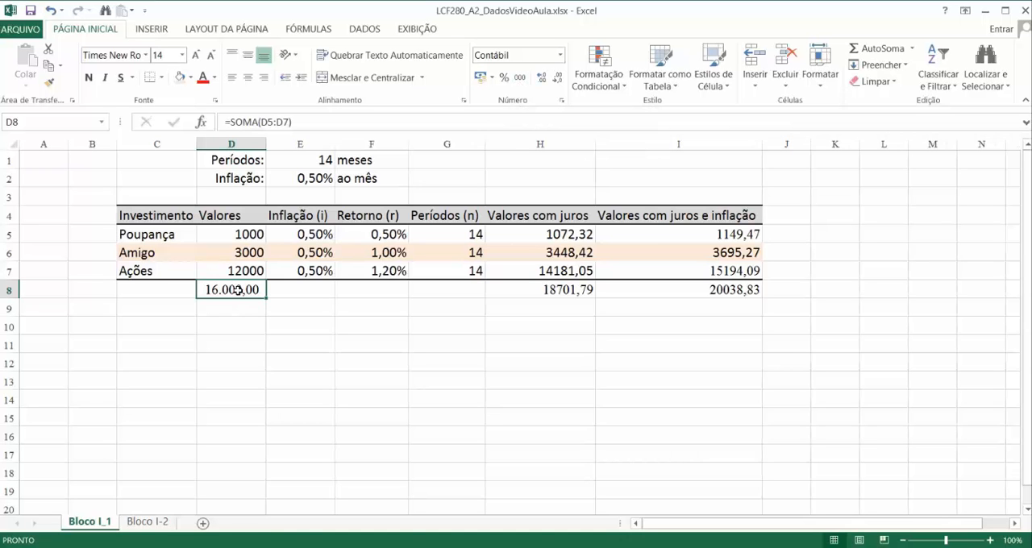
left_click(49, 81)
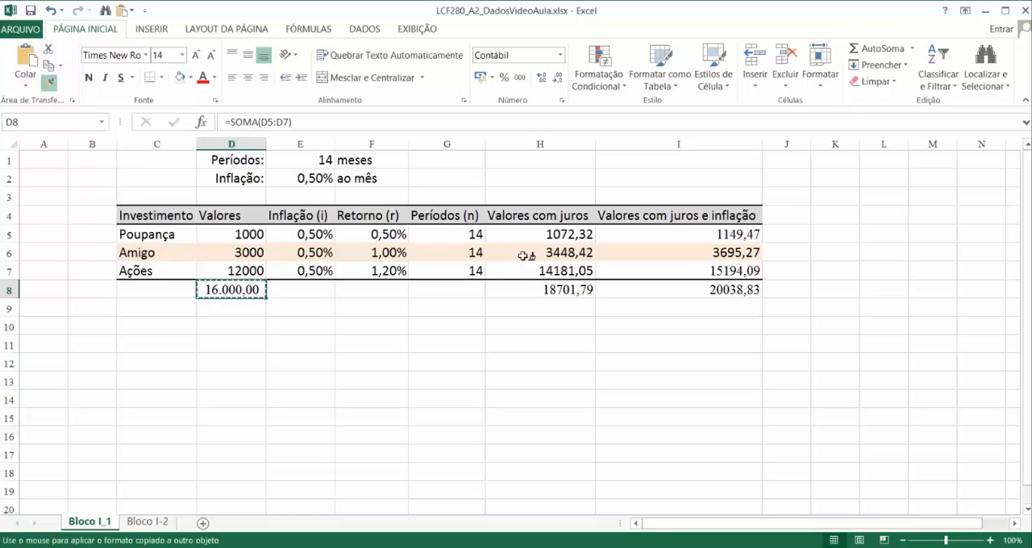
left_click_drag(573, 289, 639, 288)
left_click_drag(540, 361, 534, 351)
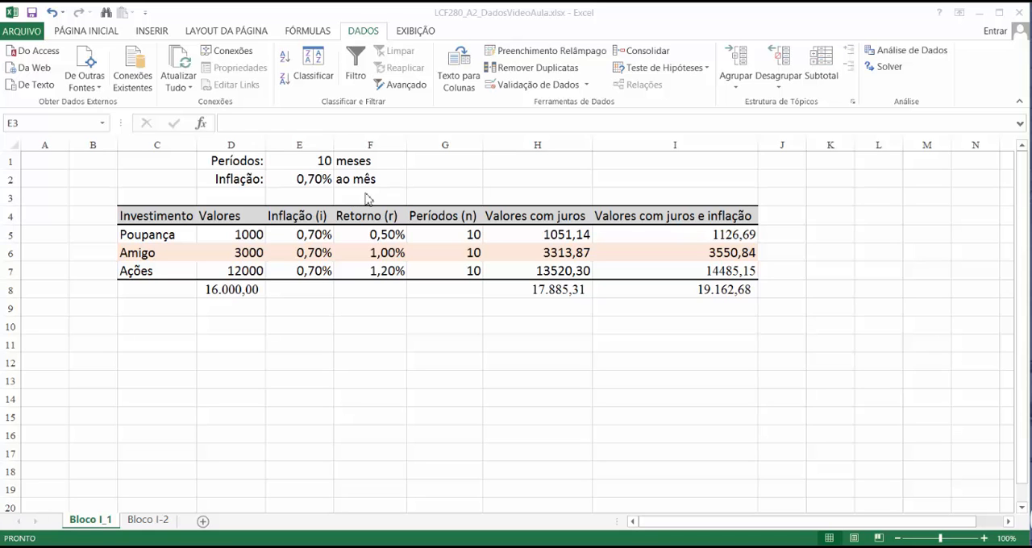
Step: Set up a Goal Seek (Atingir meta) bringing the I8 total to 25000 by changing Poupança's value in D5
left_click(694, 74)
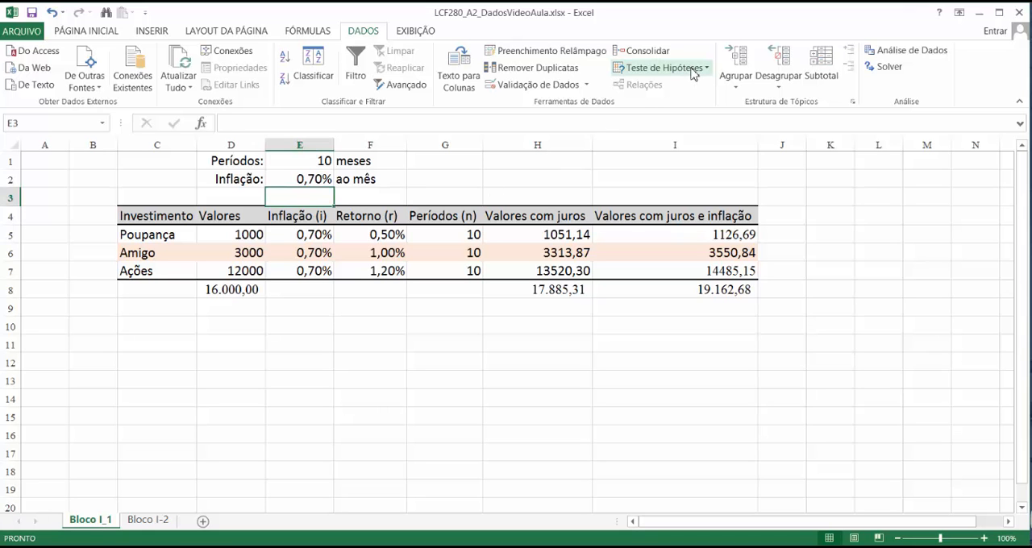
left_click(697, 72)
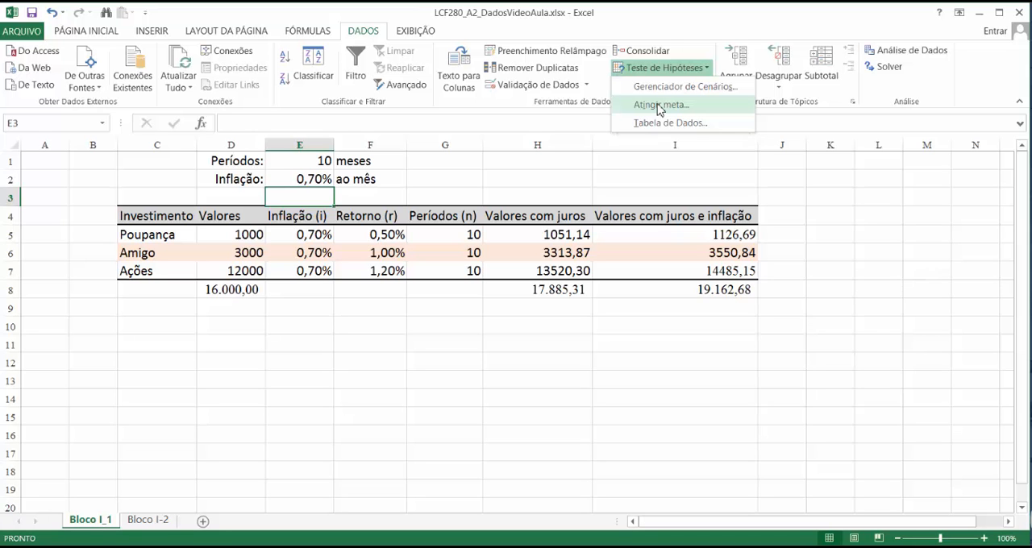
left_click(660, 106)
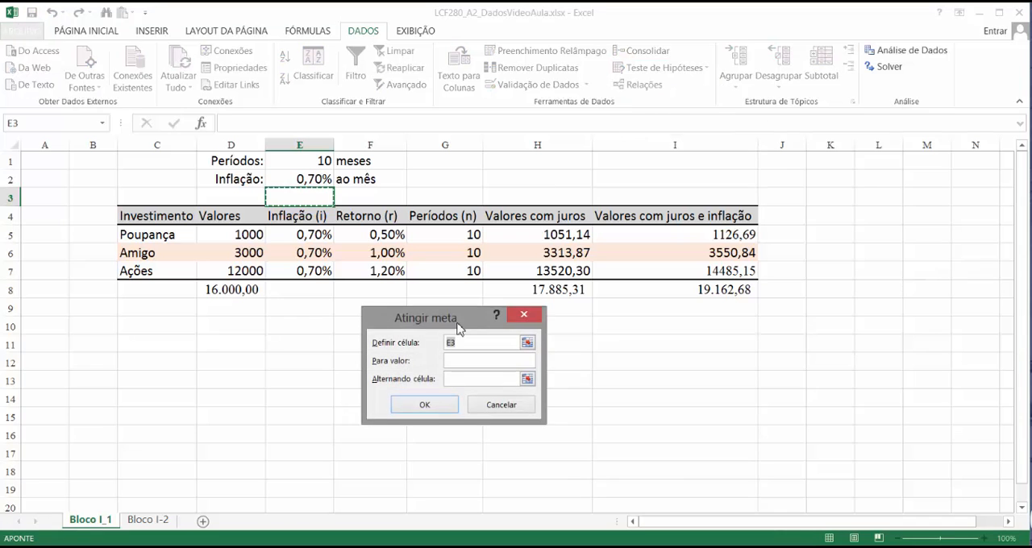
left_click_drag(461, 315, 418, 308)
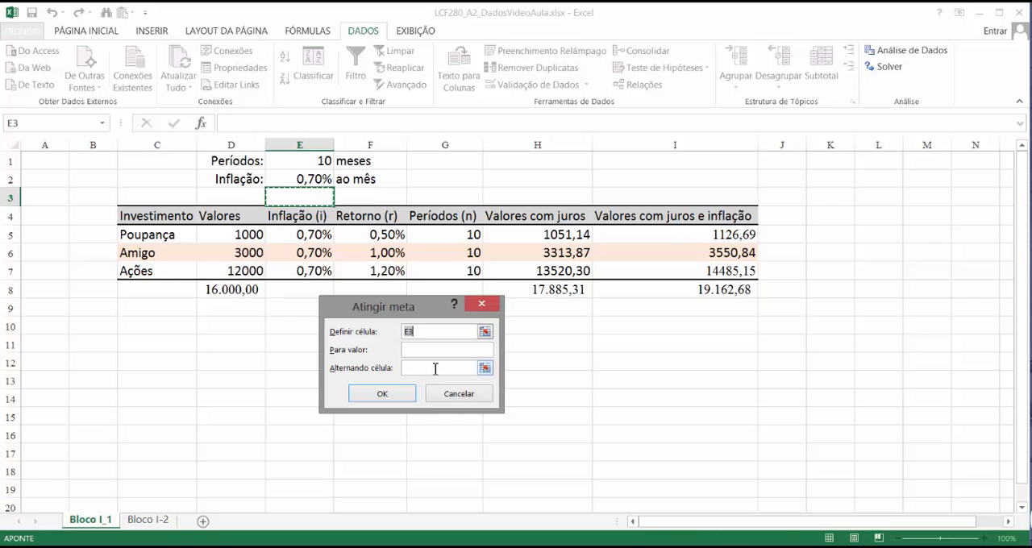
left_click(709, 289)
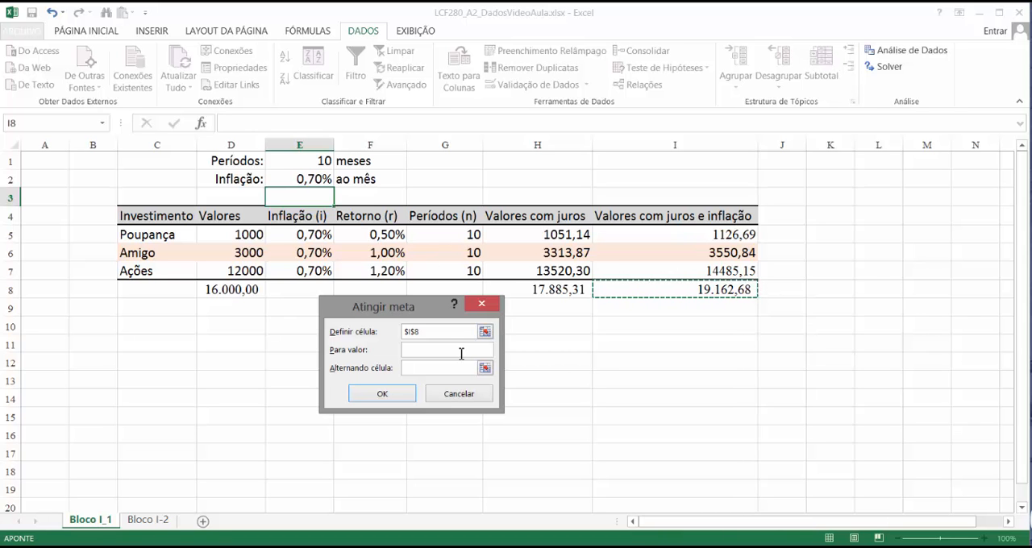
left_click(420, 351)
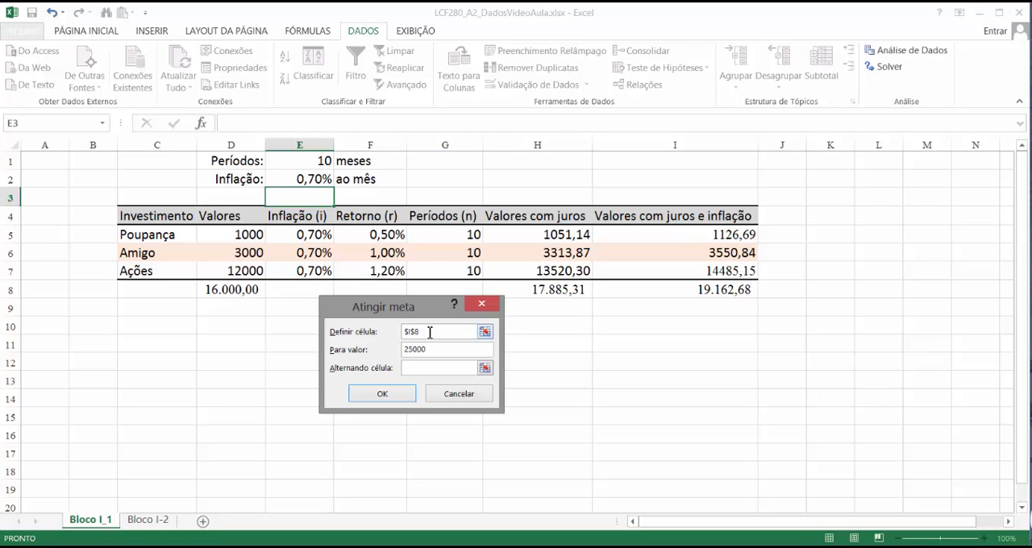
left_click(484, 369)
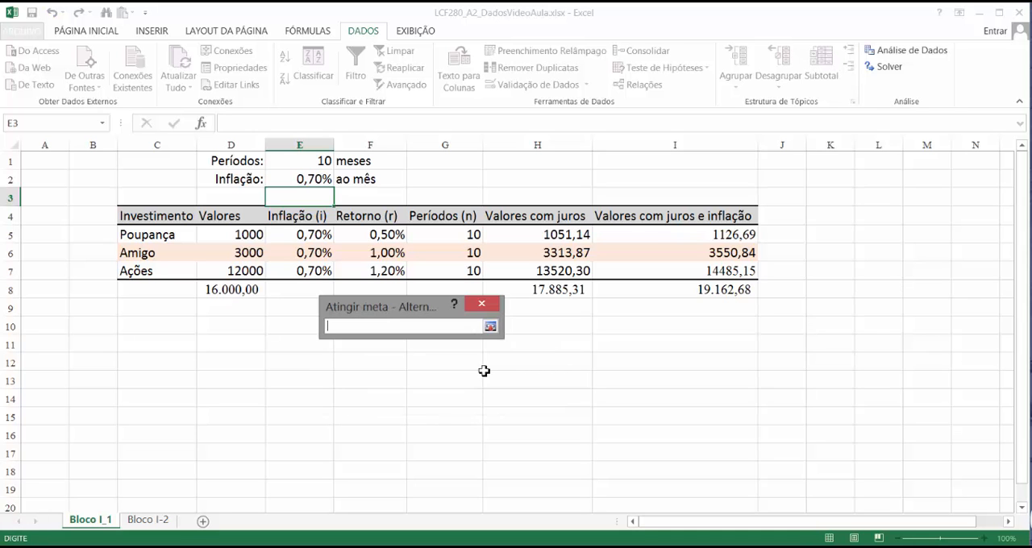
left_click(241, 239)
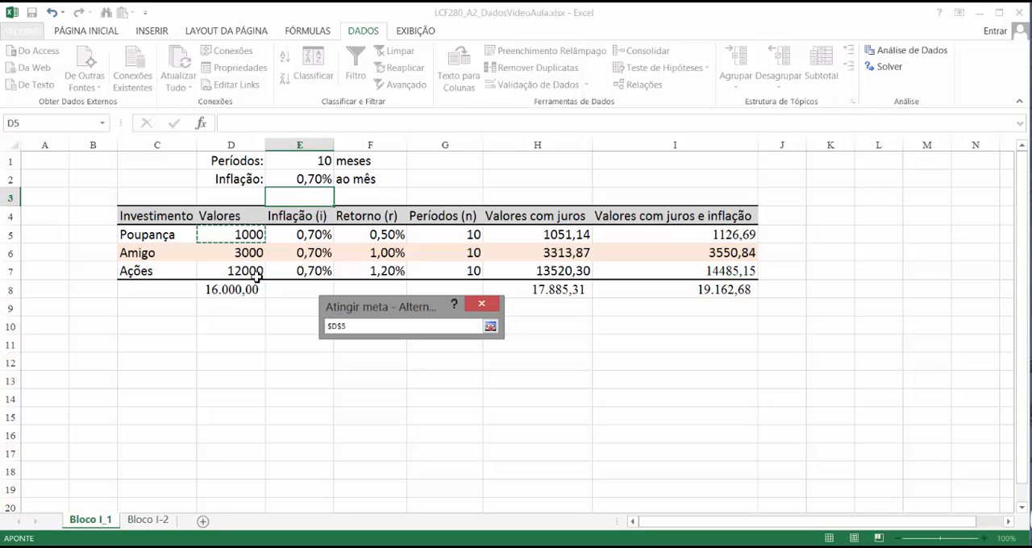
key("Return")
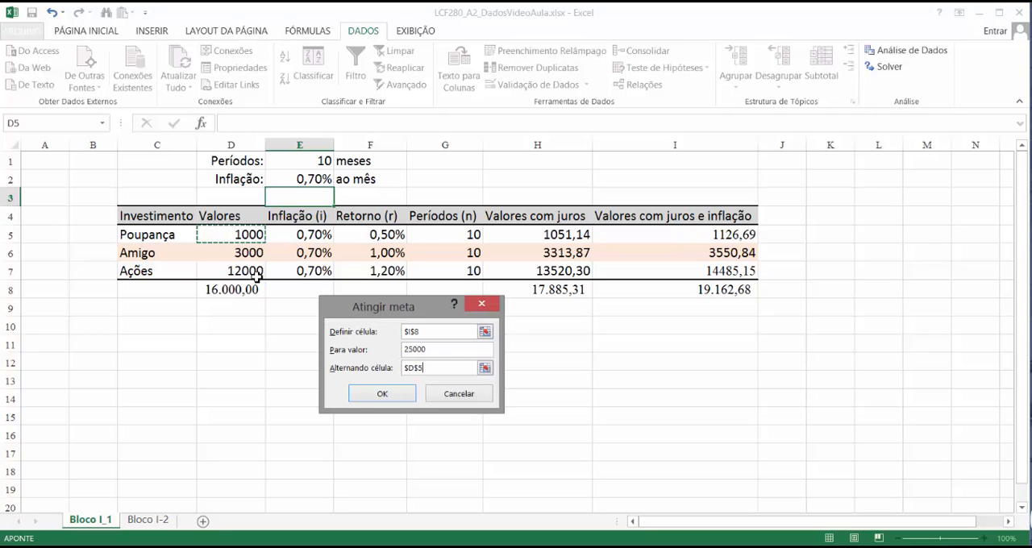
Step: Pick I8 again as the Goal Seek's target cell, run it and accept the solution
left_click(489, 330)
left_click(670, 289)
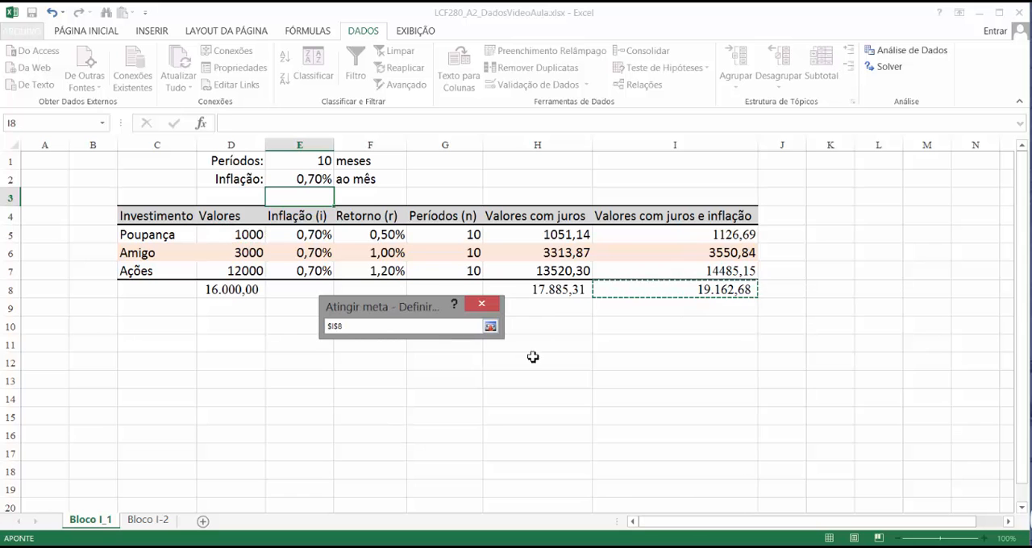
left_click(489, 330)
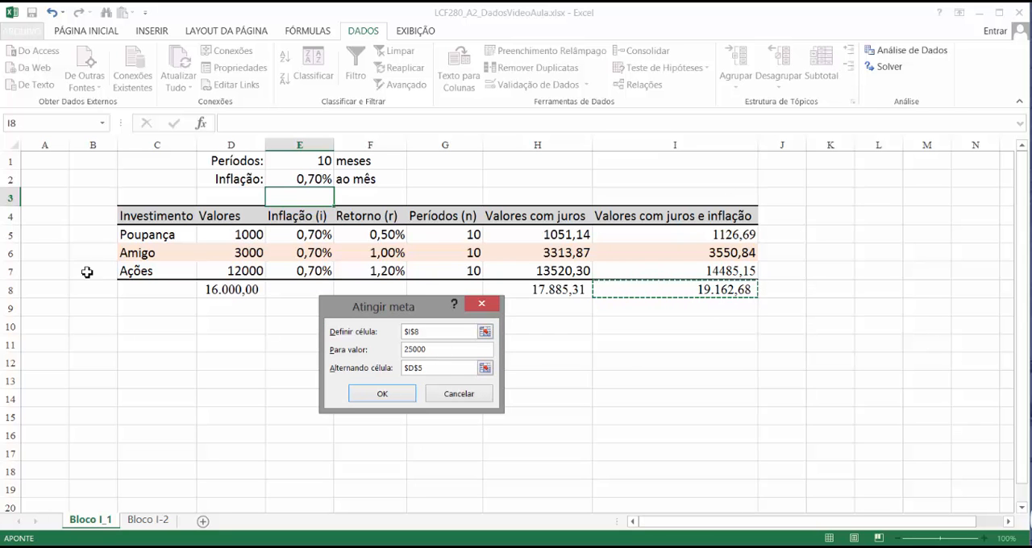
key("Return")
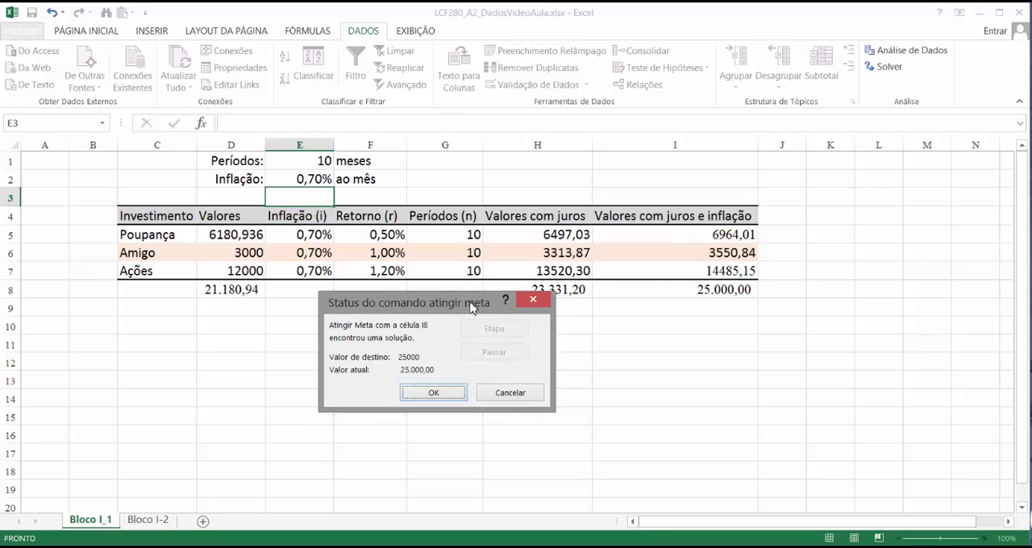
left_click_drag(472, 308, 498, 332)
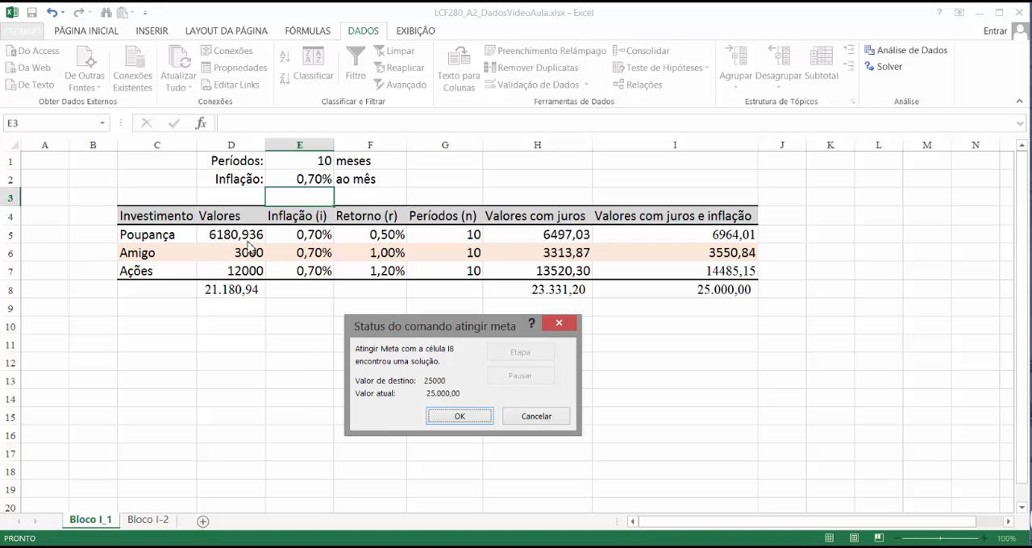
key("Return")
Step: Build a small example below the table with 100 in C10, 100 in D10 and the formula =C10+D10 in E10
left_click(308, 326)
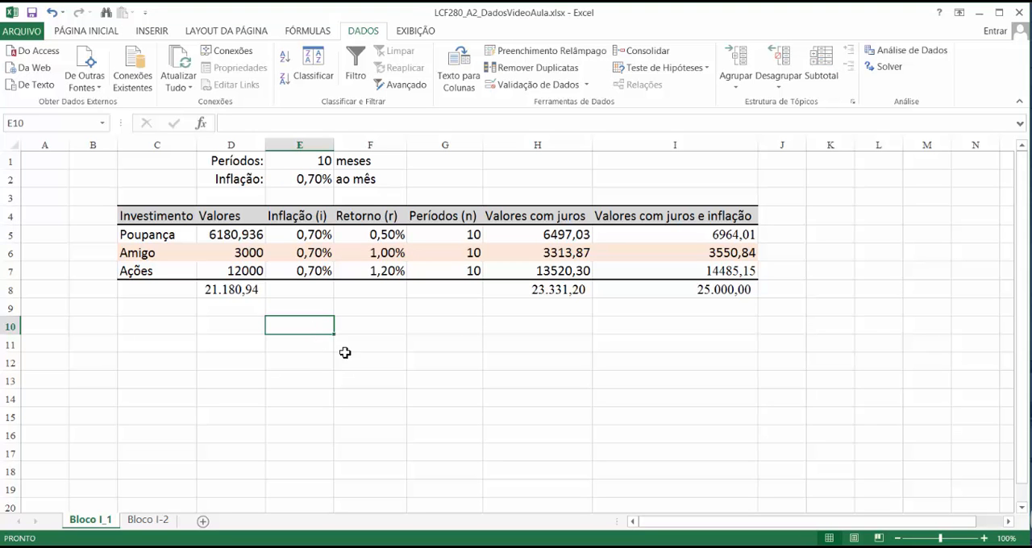
left_click(182, 331)
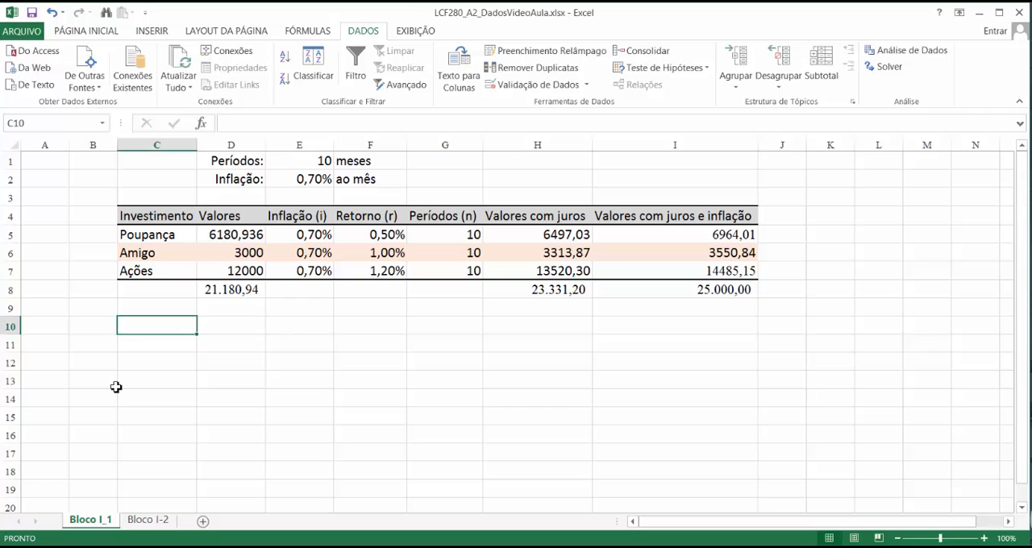
type("100")
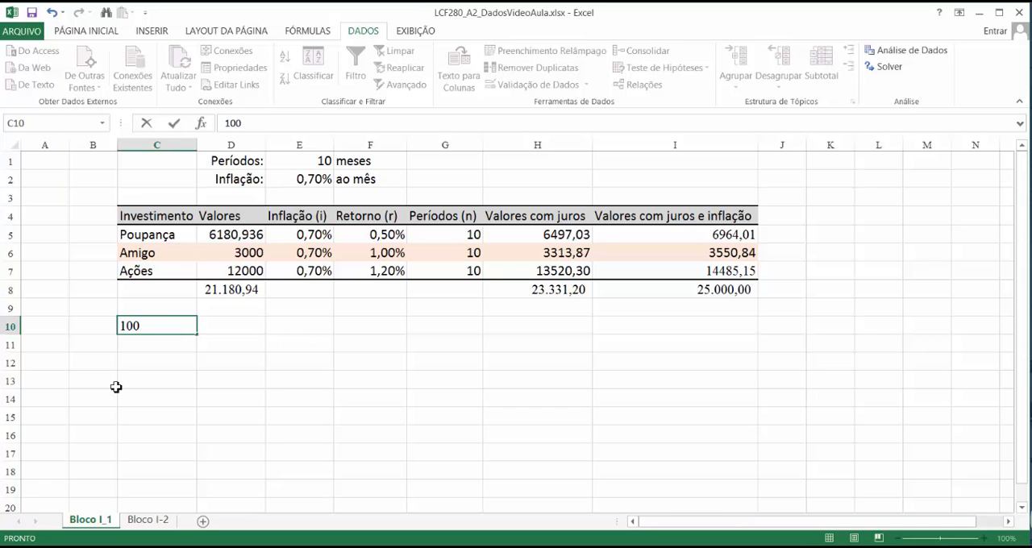
key("Tab")
type("100")
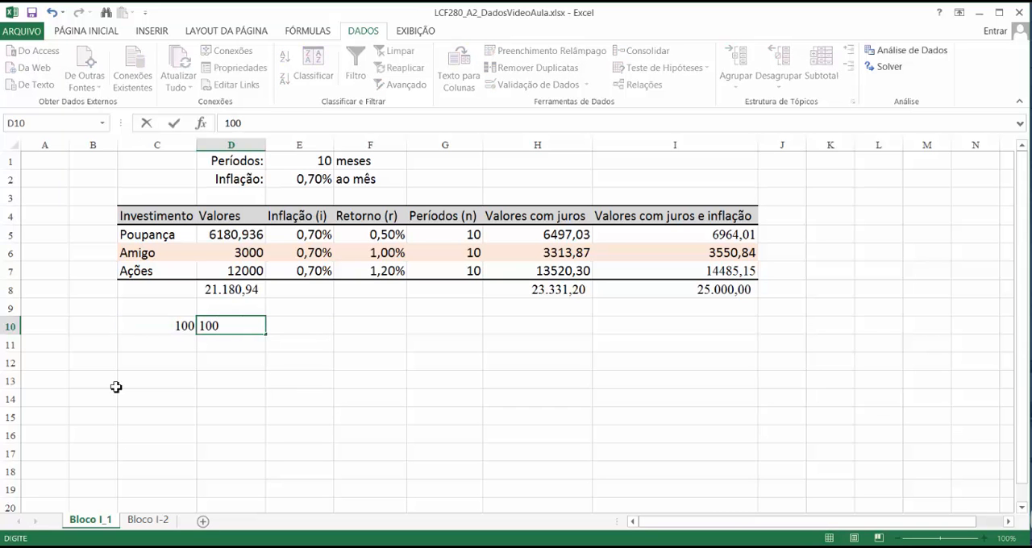
key("Tab")
type("=")
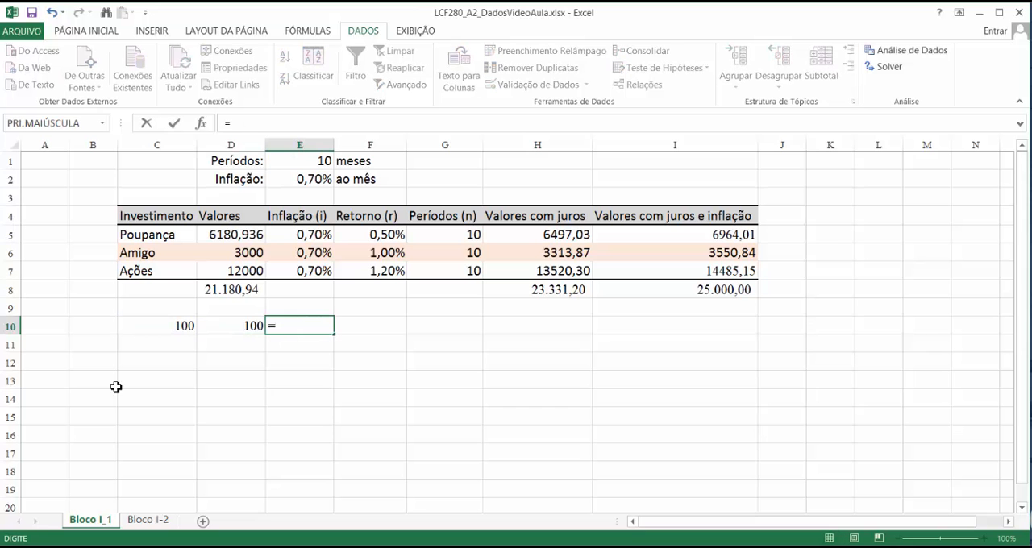
key("Left")
key("Left")
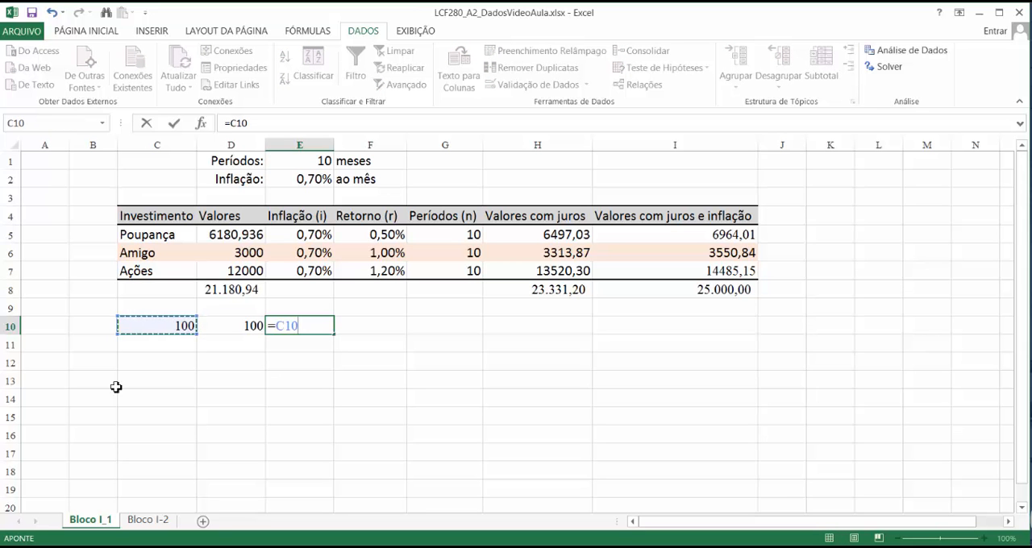
type("+")
key("Left")
key("Return")
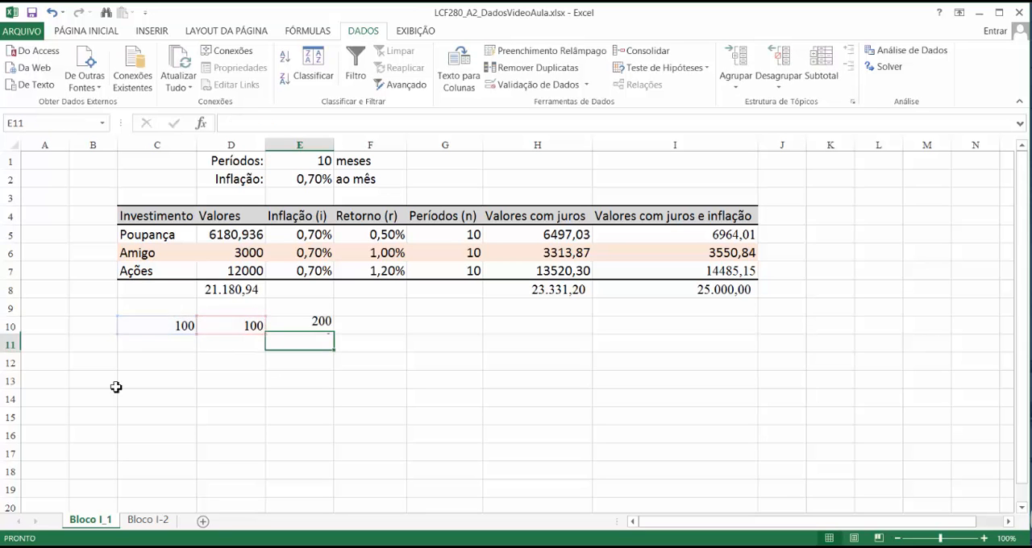
Step: Examine the two input cells C10 and D10 and the sum formula in E10
key("Up")
key("Left")
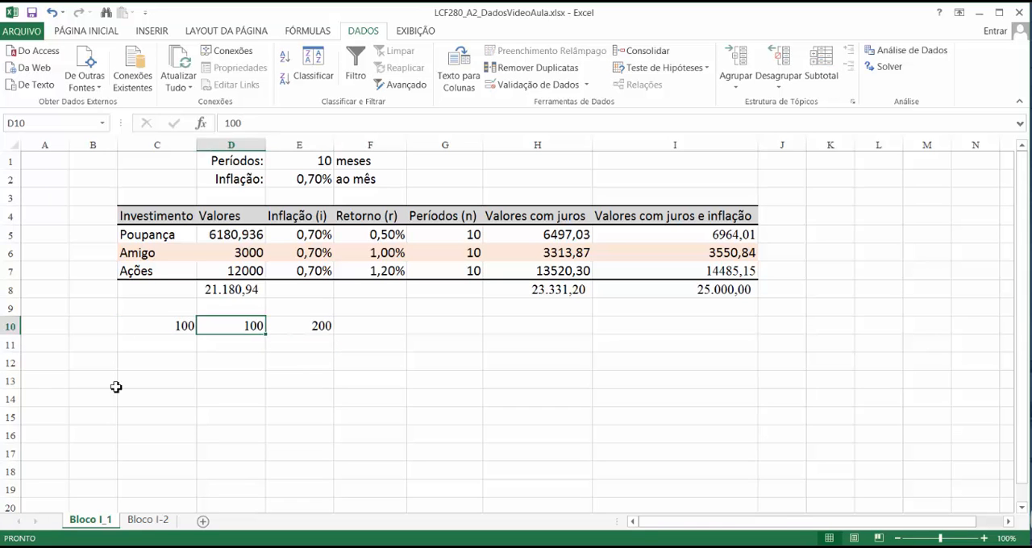
key("Left")
key("Right")
key("Right")
key("Left")
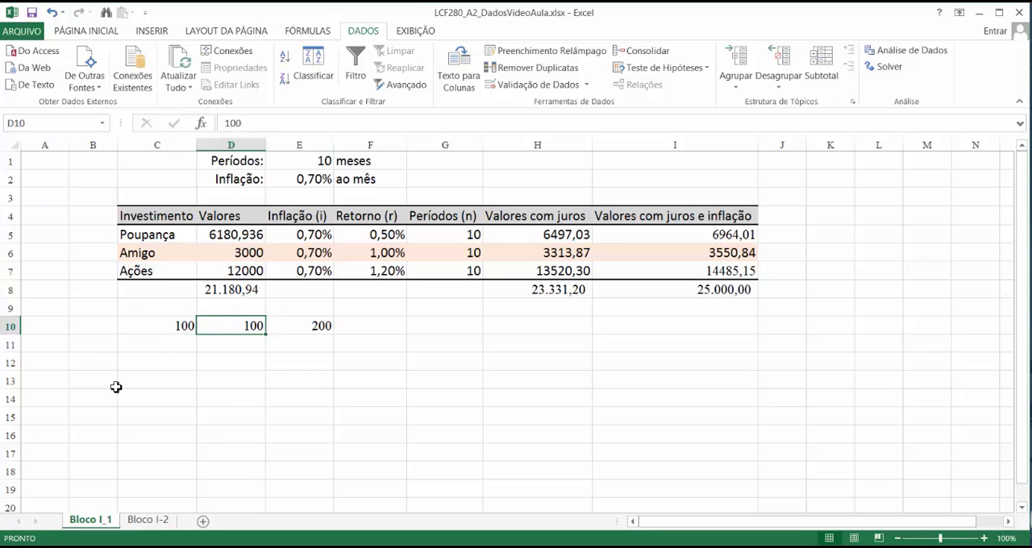
key("Right")
key("Left")
key("Left")
key("Right")
key("Right")
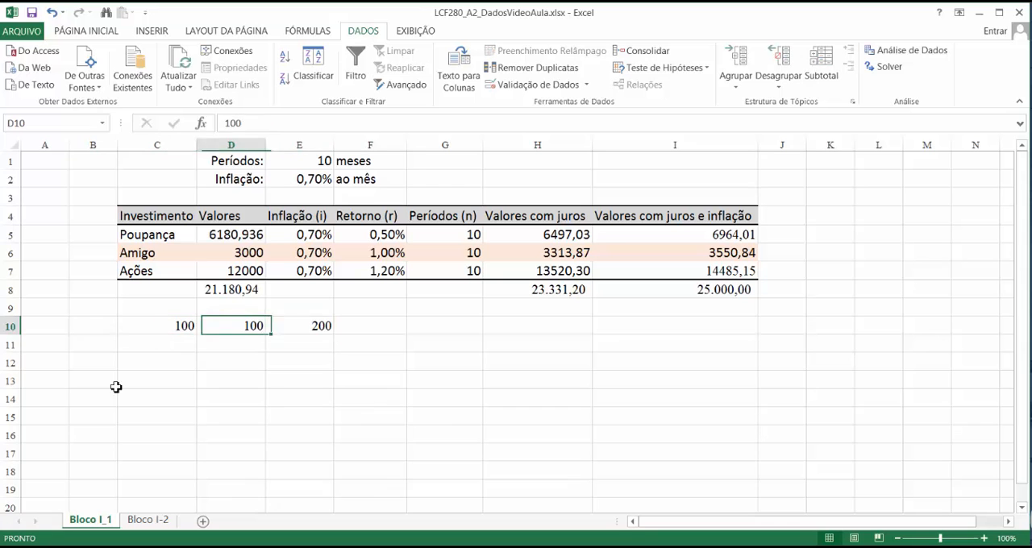
key("Left")
key("Left")
key("Right")
key("Right")
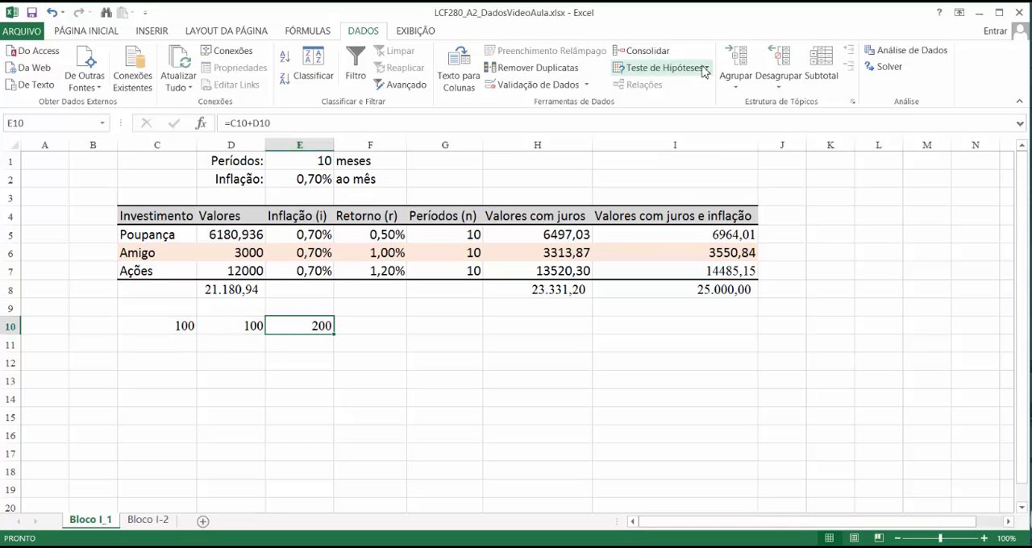
Step: Run a Goal Seek that brings the sum in E10 to 500 by changing C10, and accept the solution
left_click(702, 68)
left_click(661, 105)
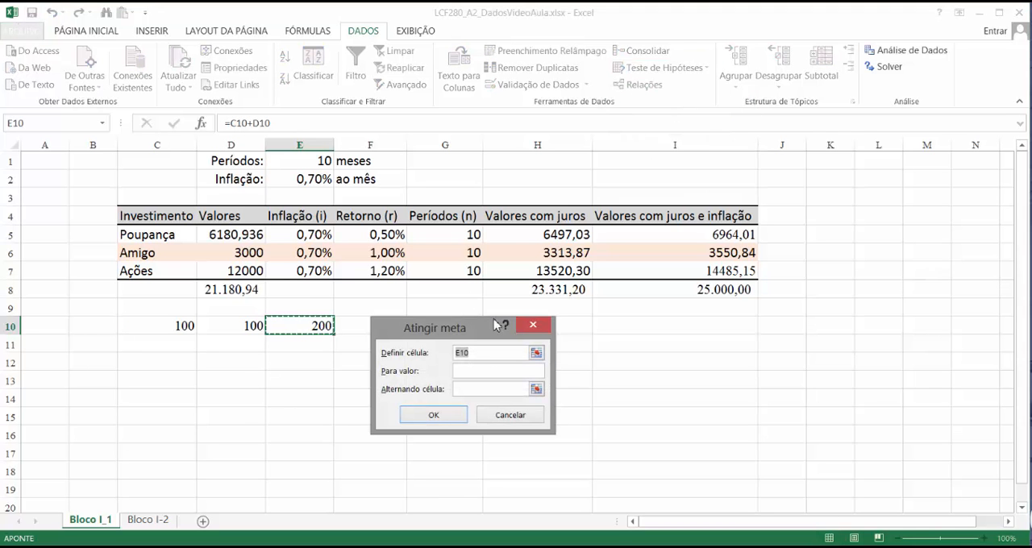
left_click(304, 332)
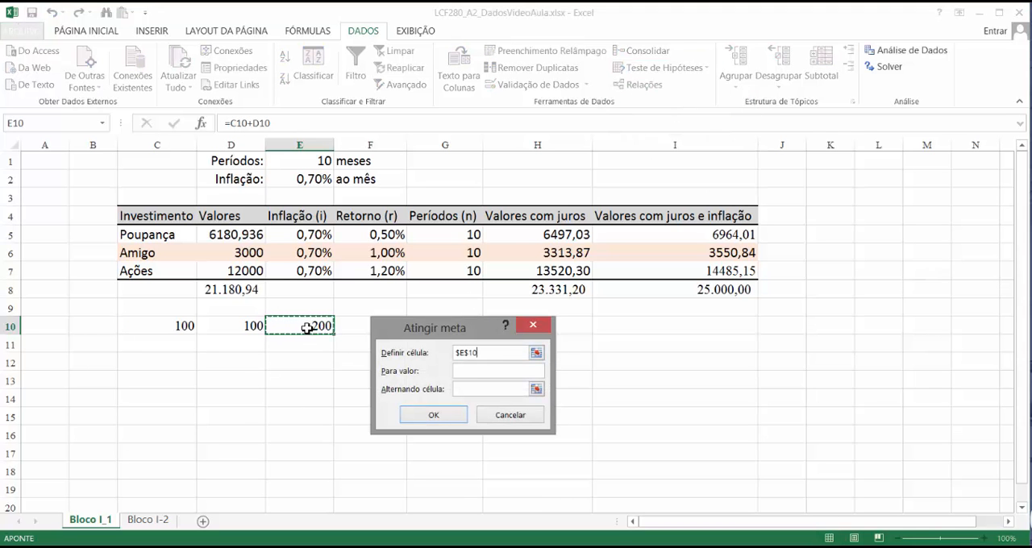
left_click(496, 373)
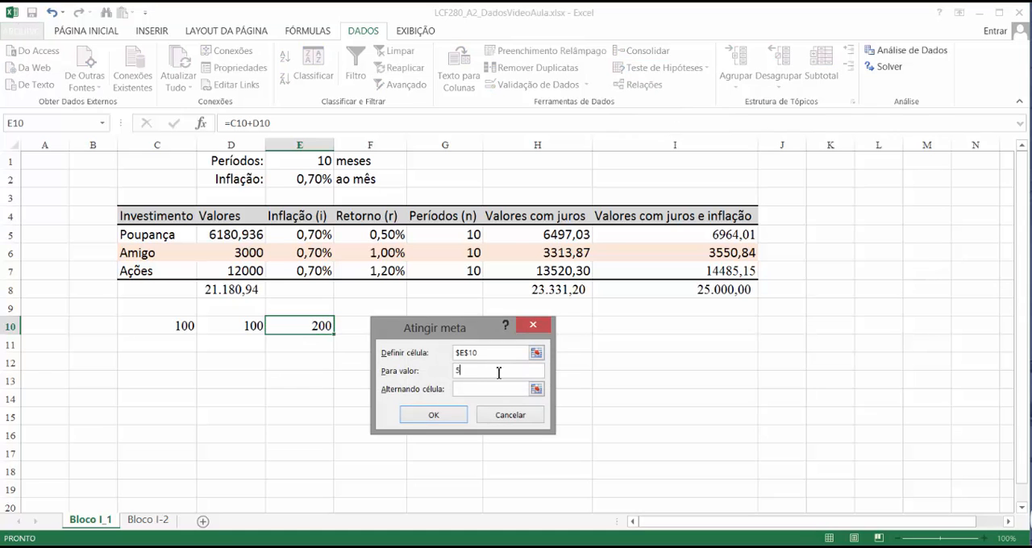
left_click(478, 392)
left_click(193, 326)
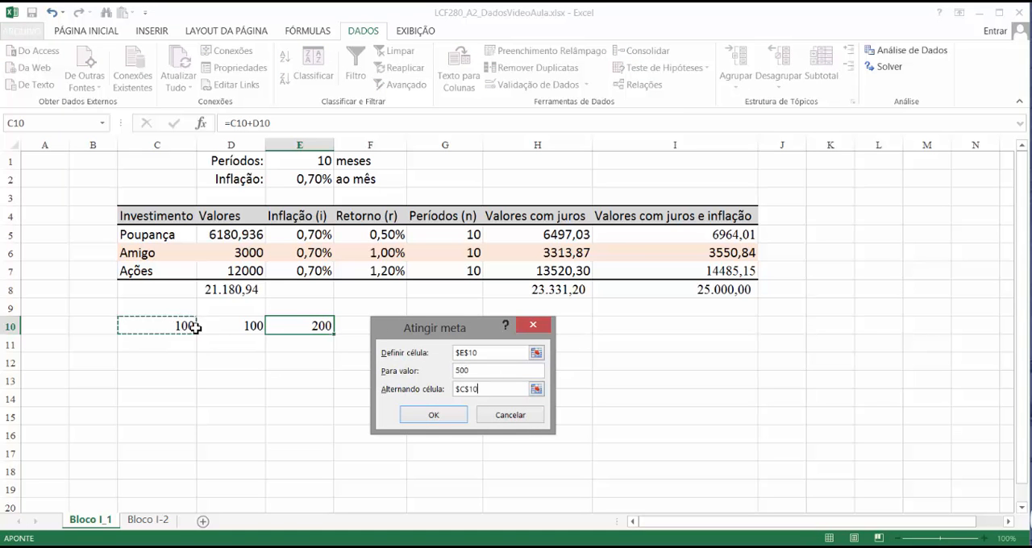
left_click(434, 416)
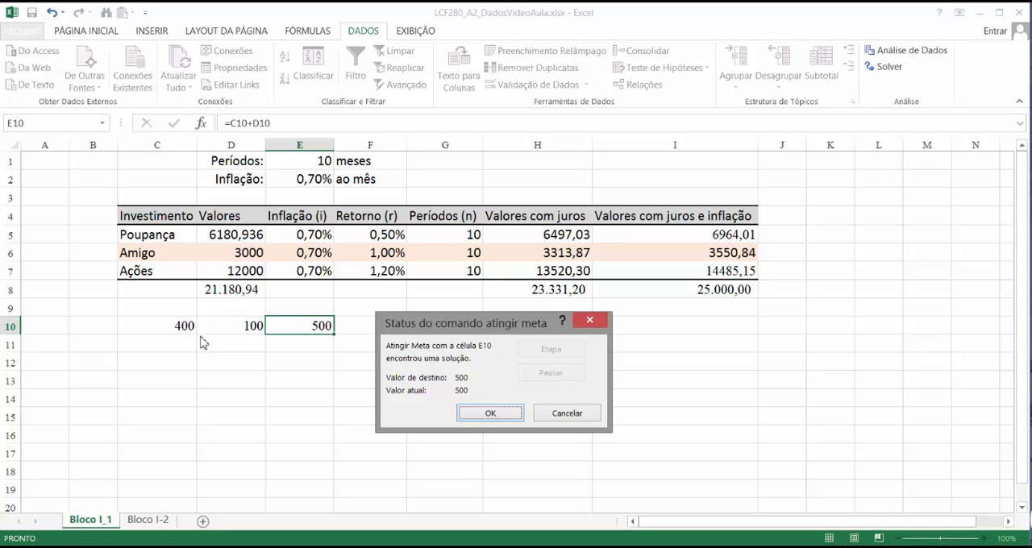
left_click(490, 413)
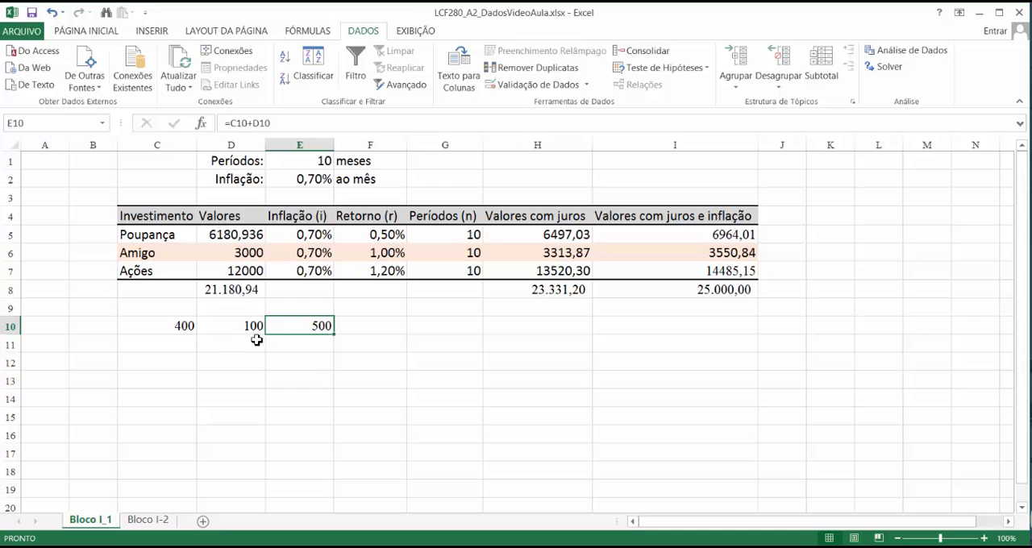